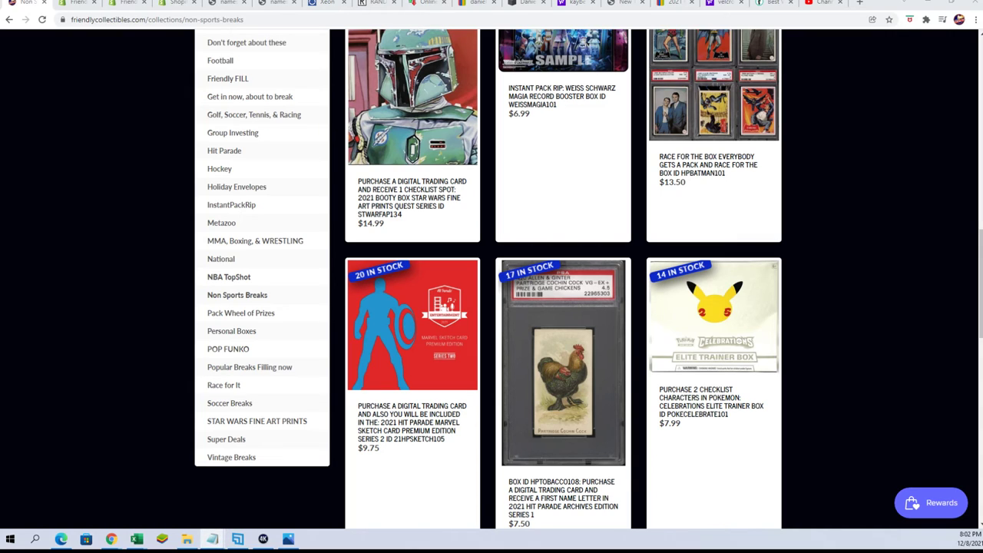
Step: Move the Notepad notes beside the collectibles page and select the six ticket-winner lines
{"action": "left_click", "coordinate": [212, 539]}
{"action": "left_click_drag", "start_coordinate": [919, 130], "coordinate": [702, 89]}
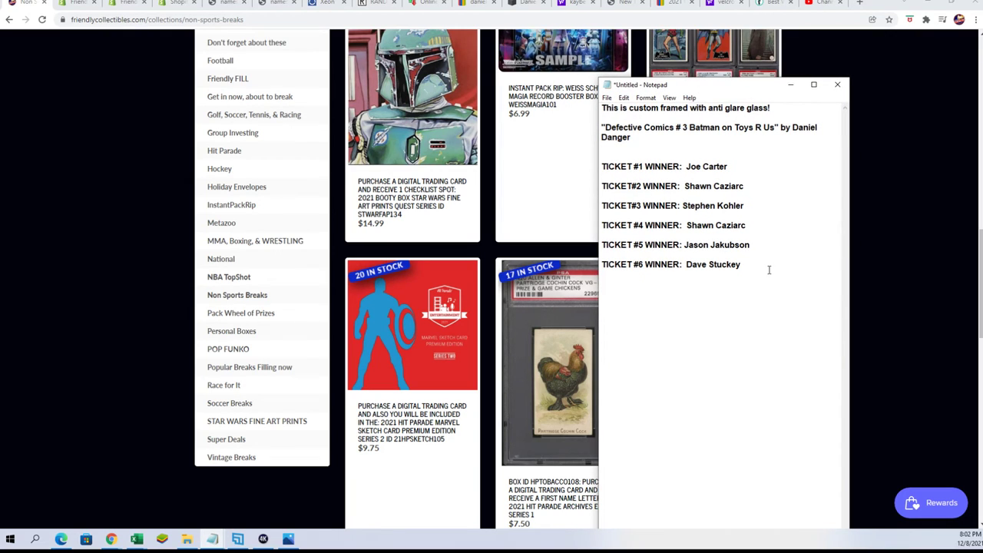
{"action": "left_click_drag", "start_coordinate": [767, 270], "coordinate": [602, 159]}
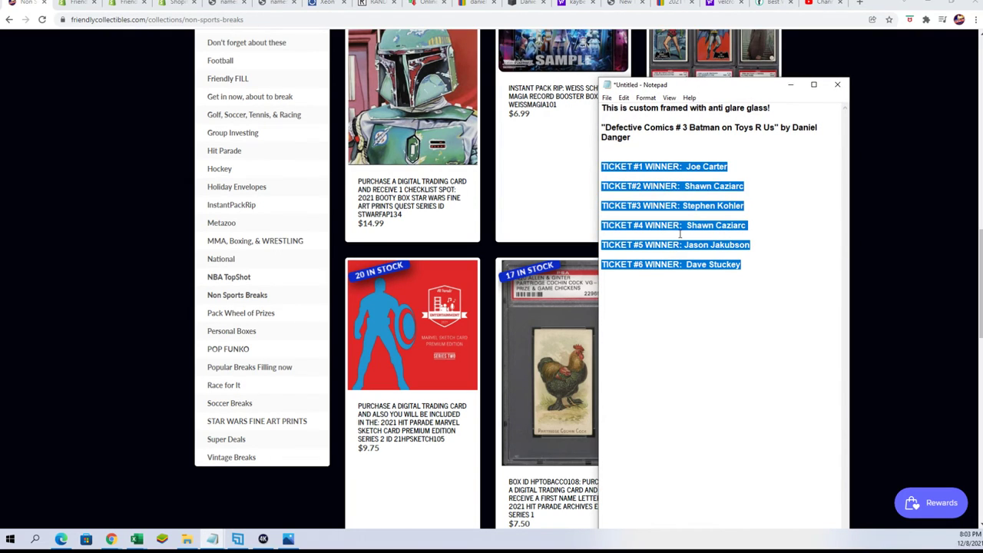
{"action": "left_click", "coordinate": [735, 296]}
{"action": "mouse_move", "coordinate": [749, 266]}
{"action": "left_mouse_down"}
{"action": "mouse_move", "coordinate": [602, 243]}
{"action": "mouse_move", "coordinate": [620, 186]}
{"action": "mouse_move", "coordinate": [604, 165]}
{"action": "left_mouse_up"}
Step: Select the 'Defective Comics # 3 Batman on Toys R Us' print title and its custom-framed description line
{"action": "left_click_drag", "start_coordinate": [637, 140], "coordinate": [603, 123]}
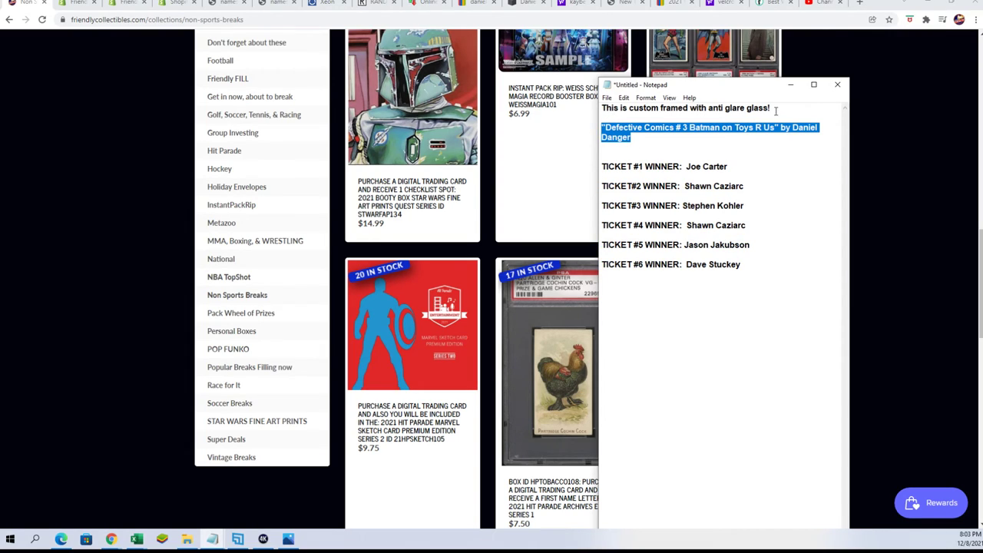
{"action": "left_click_drag", "start_coordinate": [775, 110], "coordinate": [768, 109]}
{"action": "left_click", "coordinate": [602, 112], "text": "shift"}
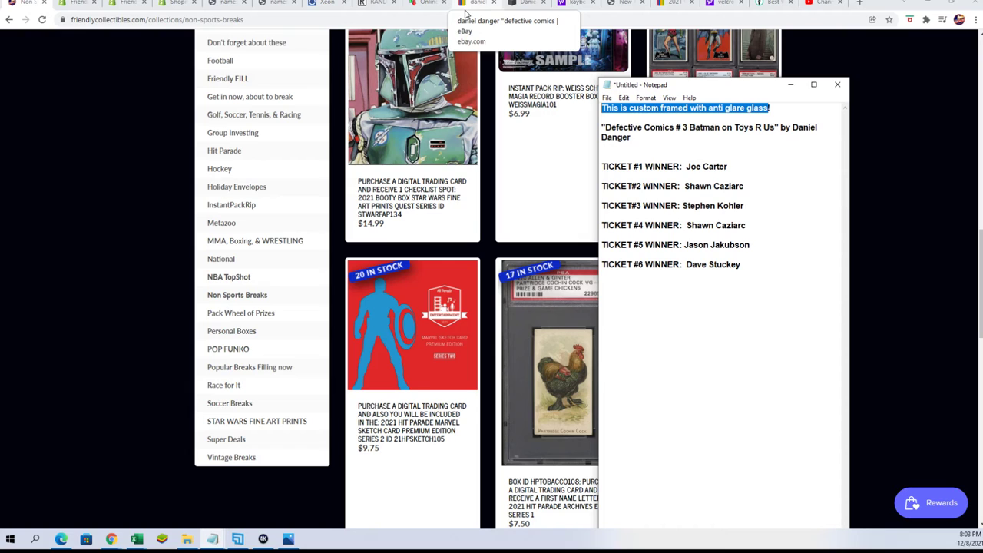
Step: Advance the Daniel Danger work gallery to the red farm print, then switch to the prize photo
{"action": "left_click", "coordinate": [527, 6]}
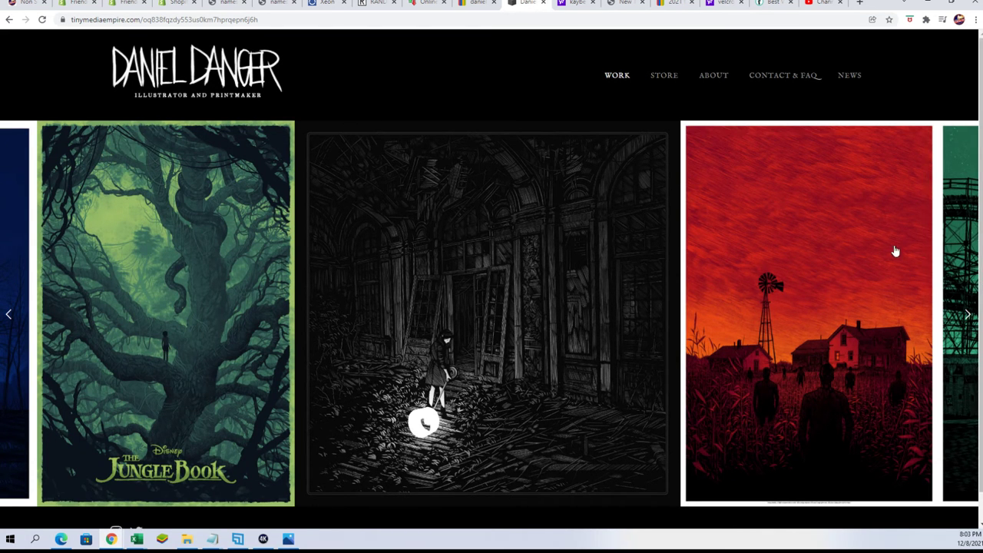
{"action": "left_click", "coordinate": [966, 314]}
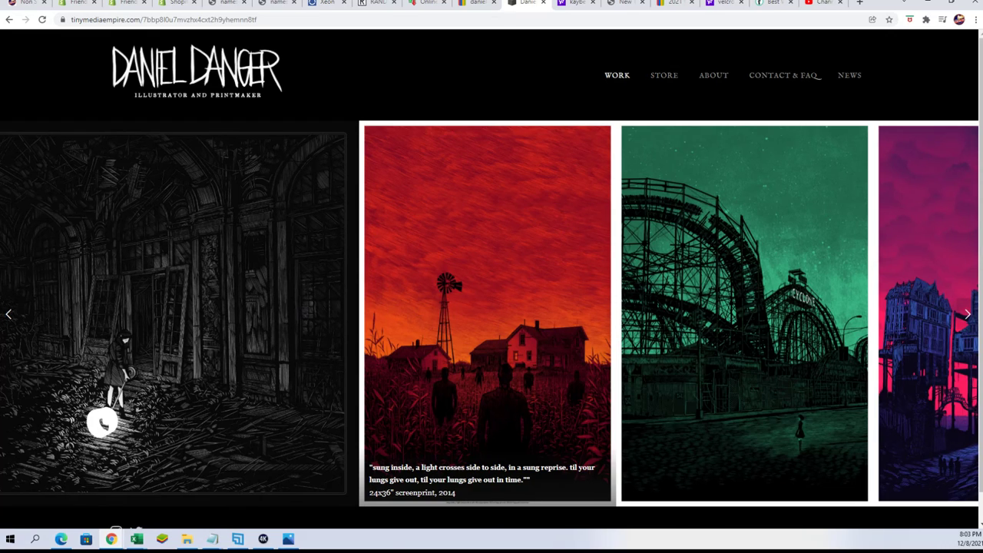
{"action": "key", "text": "alt+Tab"}
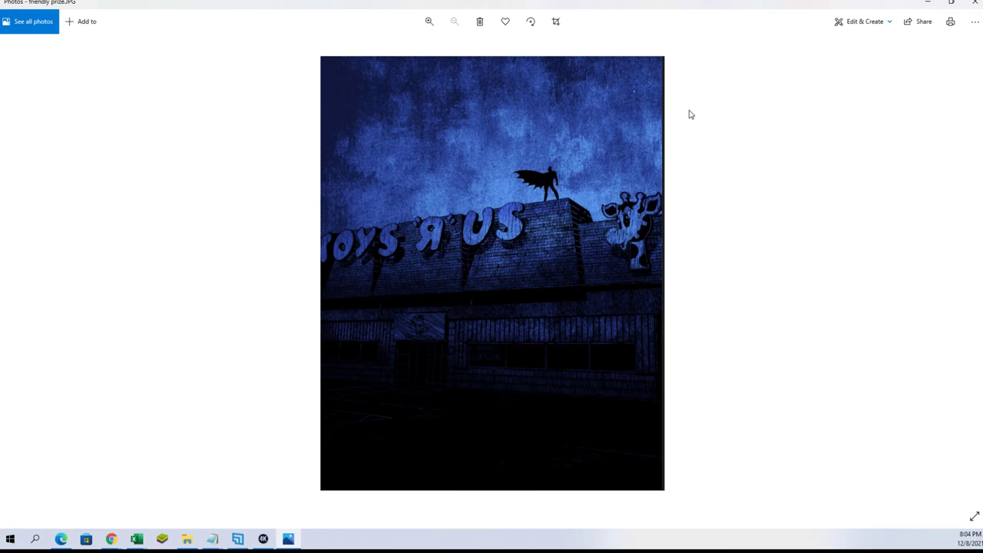
Step: Minimize the 'friendly prize.JPG' Batman photo to return to the Daniel Danger site
{"action": "left_click", "coordinate": [929, 6]}
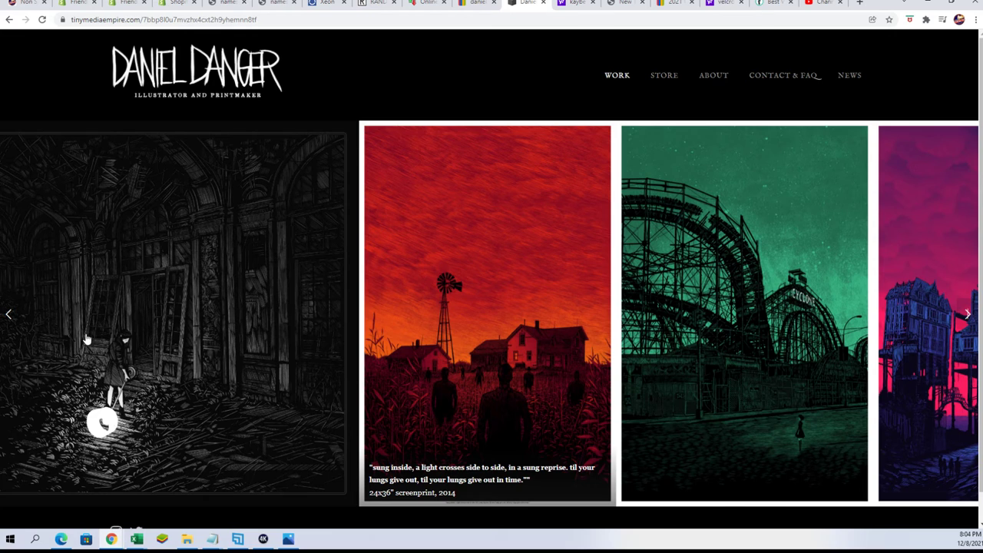
Step: Step back through the gallery, past Crimson Peak and Session 9, to the waterfall fountain print
{"action": "left_click", "coordinate": [9, 315]}
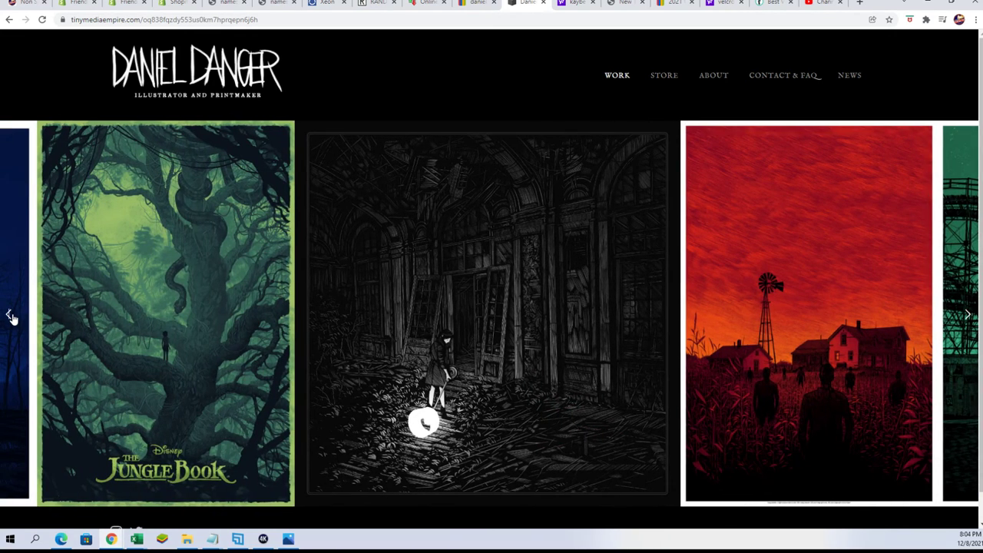
{"action": "left_click", "coordinate": [9, 315]}
{"action": "left_click", "coordinate": [9, 315]}
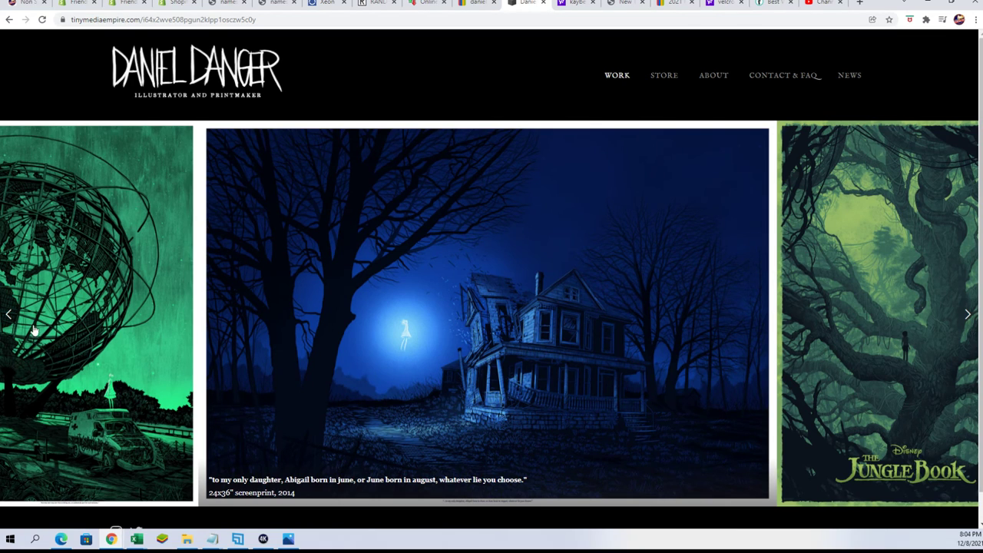
{"action": "left_click", "coordinate": [9, 315]}
{"action": "left_click", "coordinate": [10, 314]}
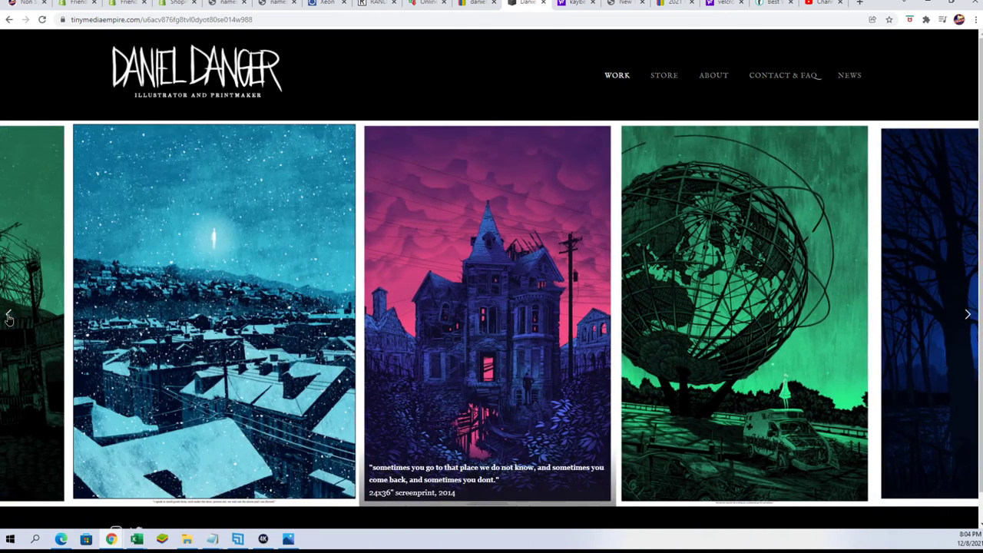
{"action": "left_click", "coordinate": [9, 315]}
{"action": "left_click", "coordinate": [9, 316]}
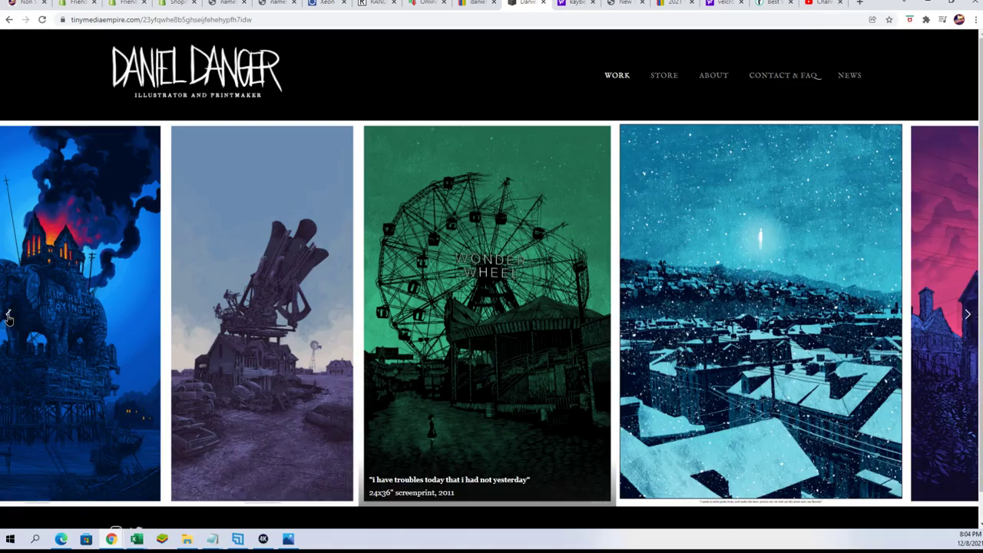
{"action": "left_click", "coordinate": [8, 316]}
{"action": "left_click", "coordinate": [7, 317]}
{"action": "left_click", "coordinate": [7, 316]}
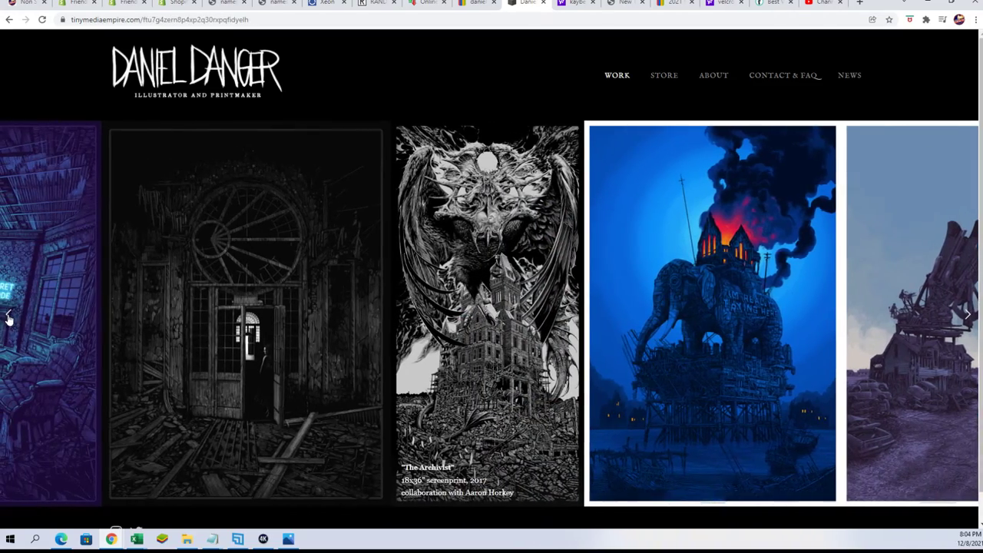
{"action": "left_click", "coordinate": [9, 316]}
{"action": "left_click", "coordinate": [9, 316]}
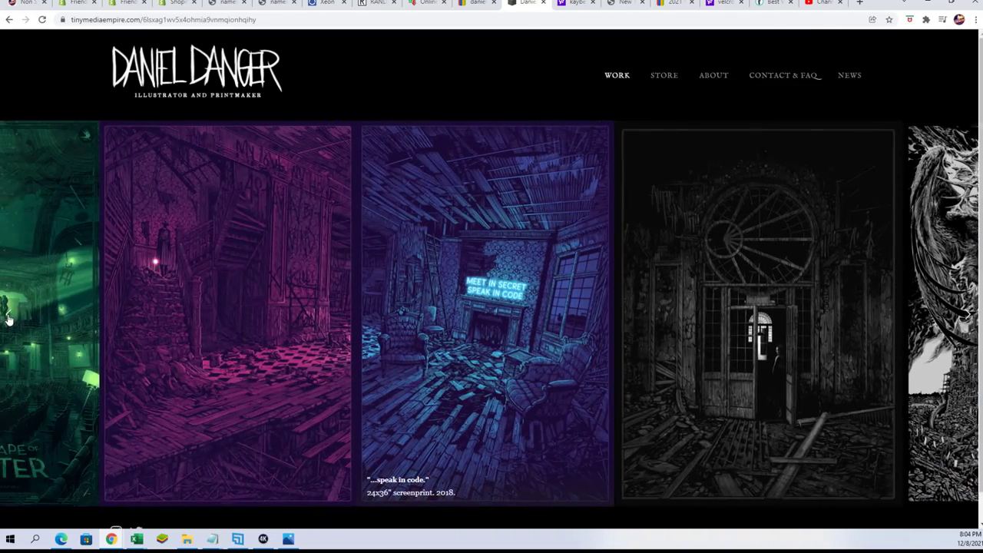
{"action": "left_click", "coordinate": [9, 316]}
{"action": "left_click", "coordinate": [9, 317]}
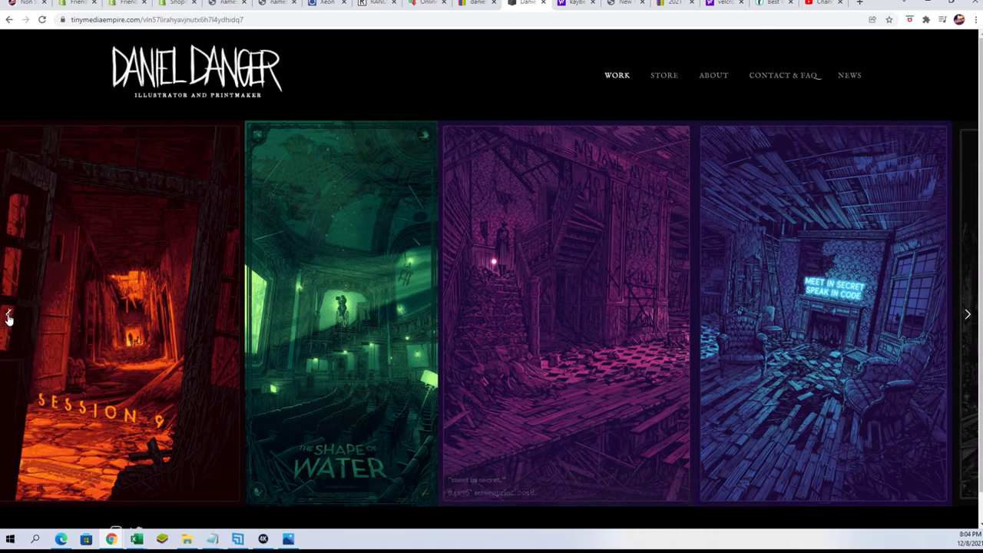
{"action": "left_click", "coordinate": [9, 316]}
{"action": "left_click", "coordinate": [9, 316]}
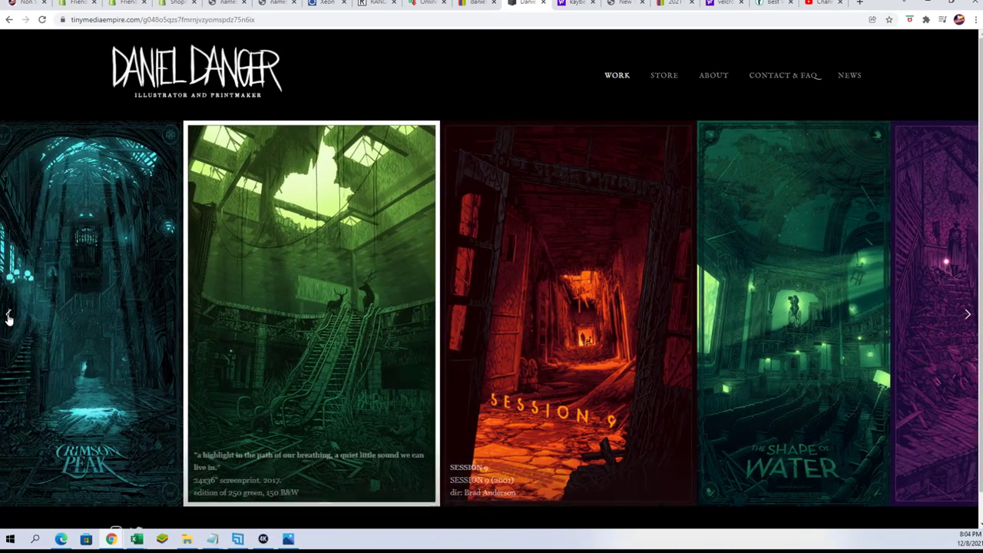
{"action": "left_click", "coordinate": [9, 317]}
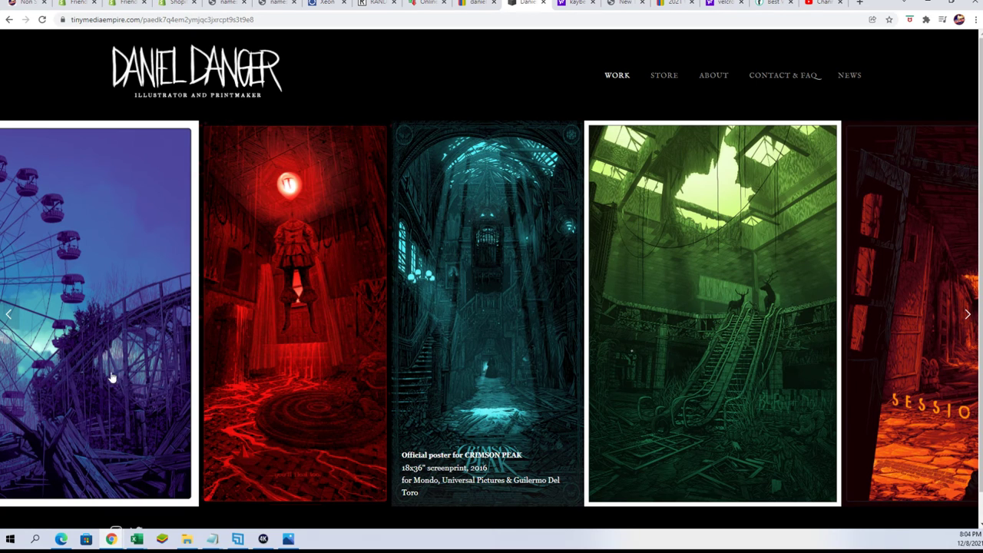
{"action": "left_click", "coordinate": [7, 316]}
{"action": "left_click", "coordinate": [7, 316]}
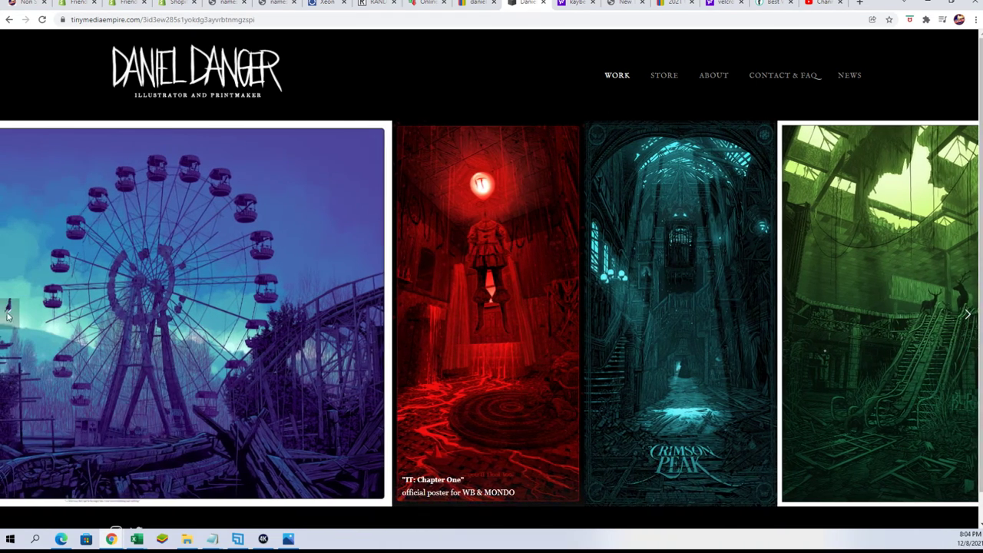
{"action": "left_click", "coordinate": [7, 317]}
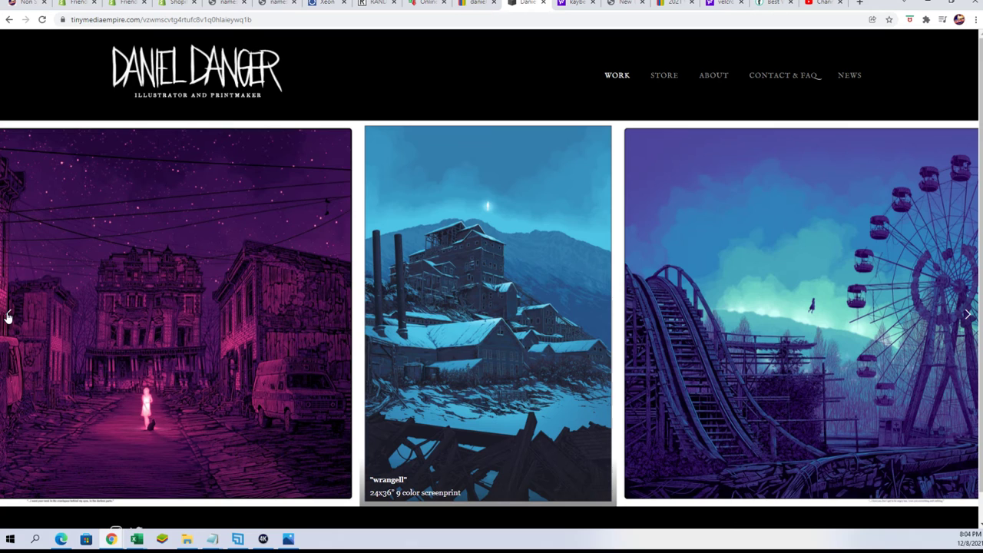
{"action": "left_click", "coordinate": [7, 316]}
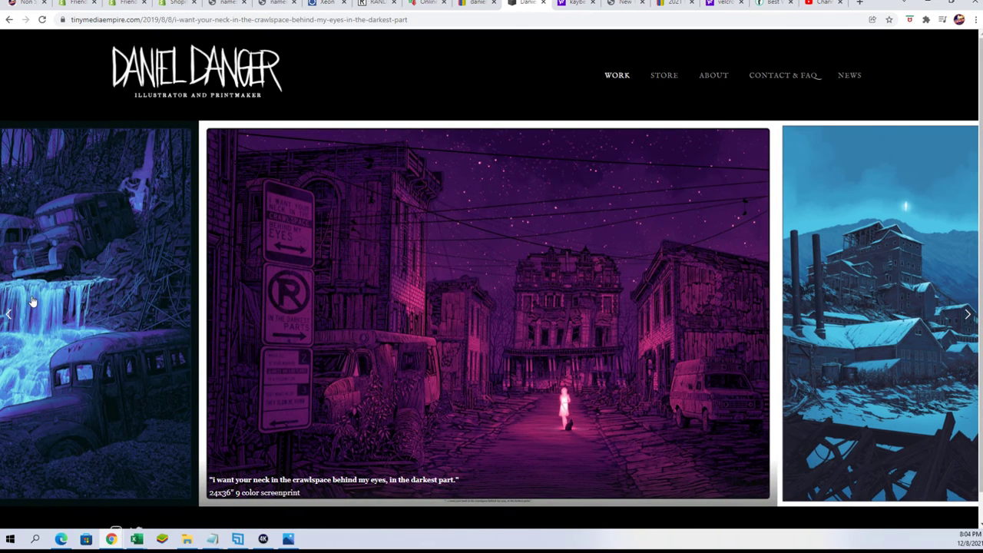
{"action": "left_click", "coordinate": [7, 315]}
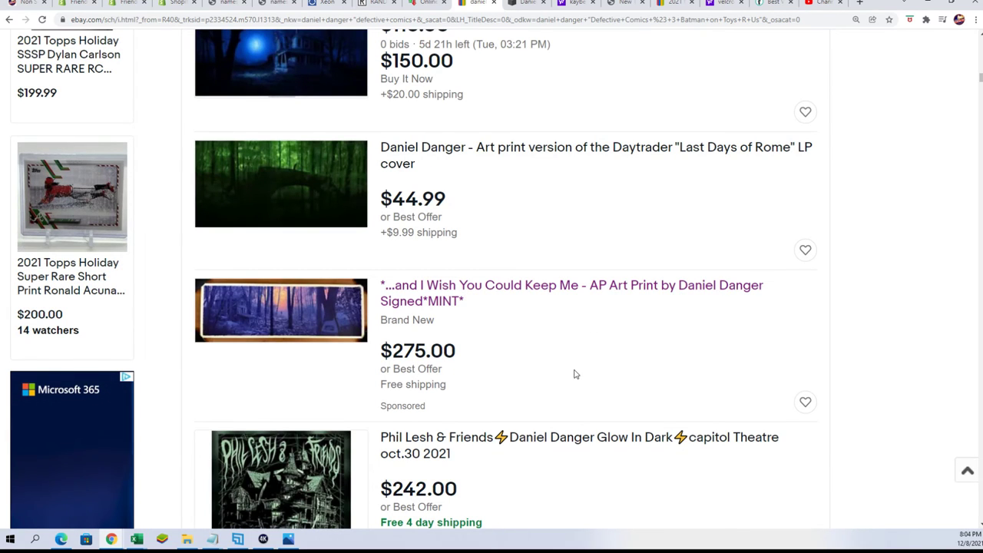
Step: Scroll through the eBay Daniel Danger print listings, then switch to the RANDOM.ORG List Randomizer
{"action": "scroll", "coordinate": [544, 389], "scroll_direction": "up", "scroll_amount": 3}
{"action": "scroll", "coordinate": [542, 384], "scroll_direction": "up", "scroll_amount": 3}
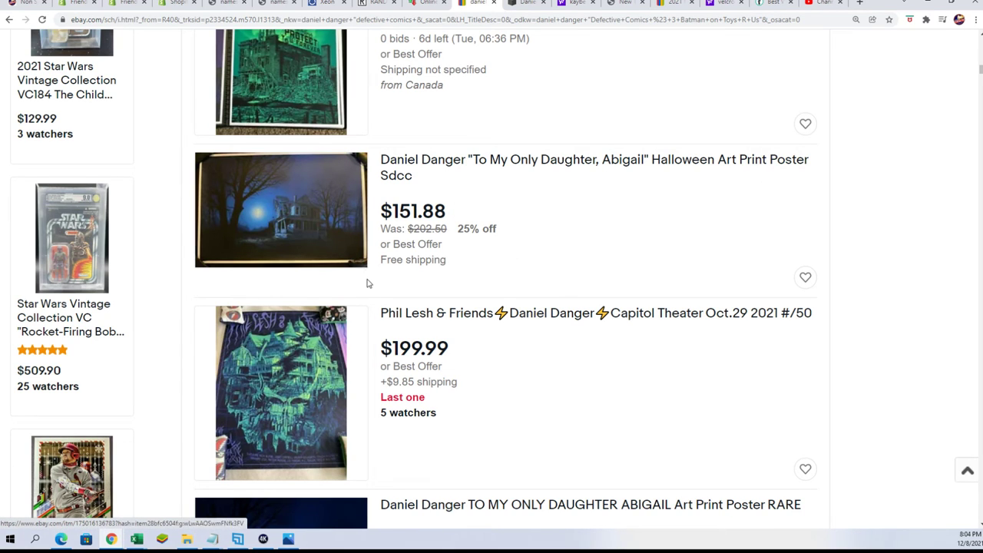
{"action": "scroll", "coordinate": [377, 315], "scroll_direction": "down", "scroll_amount": 4}
{"action": "scroll", "coordinate": [386, 334], "scroll_direction": "down", "scroll_amount": 7}
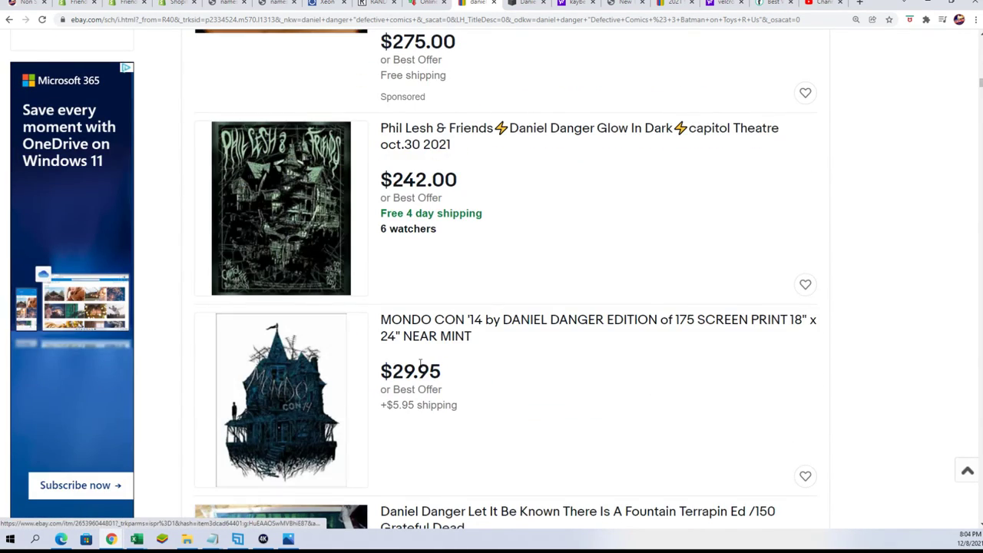
{"action": "scroll", "coordinate": [453, 362], "scroll_direction": "down", "scroll_amount": 3}
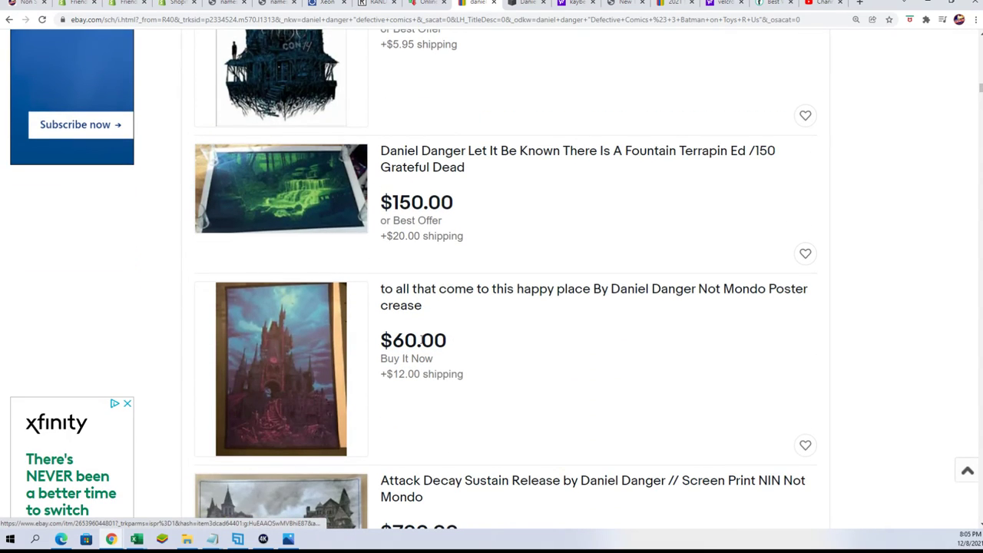
{"action": "scroll", "coordinate": [454, 351], "scroll_direction": "down", "scroll_amount": 1}
{"action": "scroll", "coordinate": [454, 351], "scroll_direction": "down", "scroll_amount": 2}
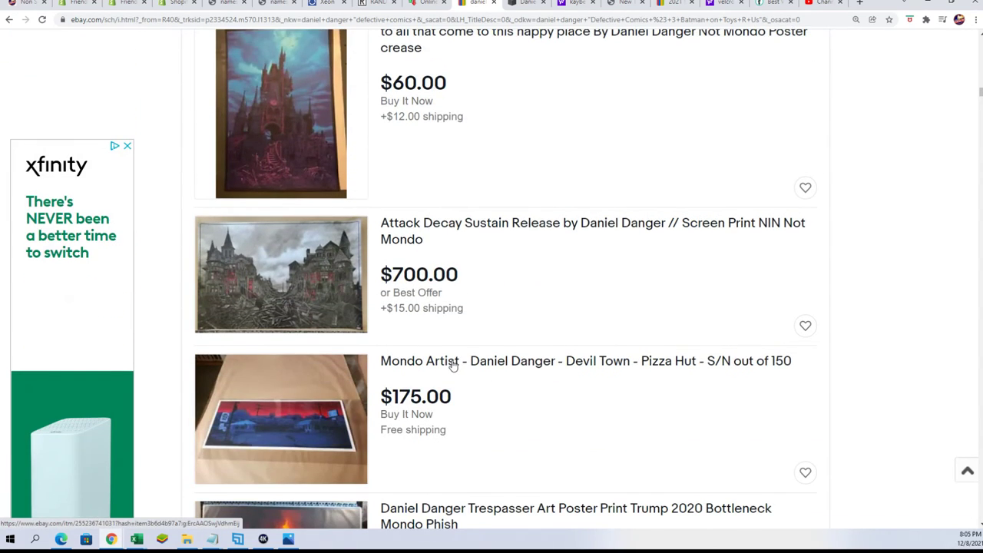
{"action": "scroll", "coordinate": [454, 366], "scroll_direction": "down", "scroll_amount": 5}
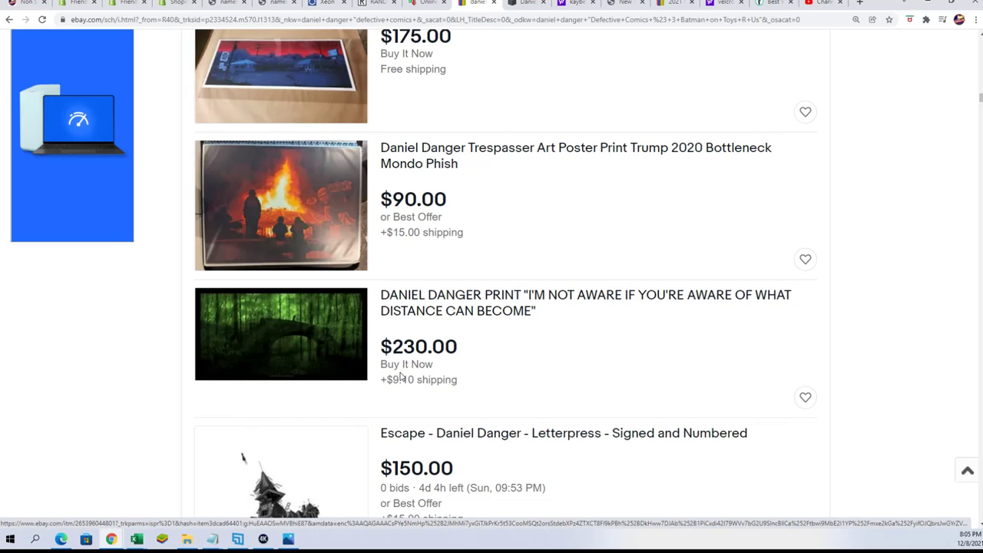
{"action": "scroll", "coordinate": [400, 375], "scroll_direction": "down", "scroll_amount": 4}
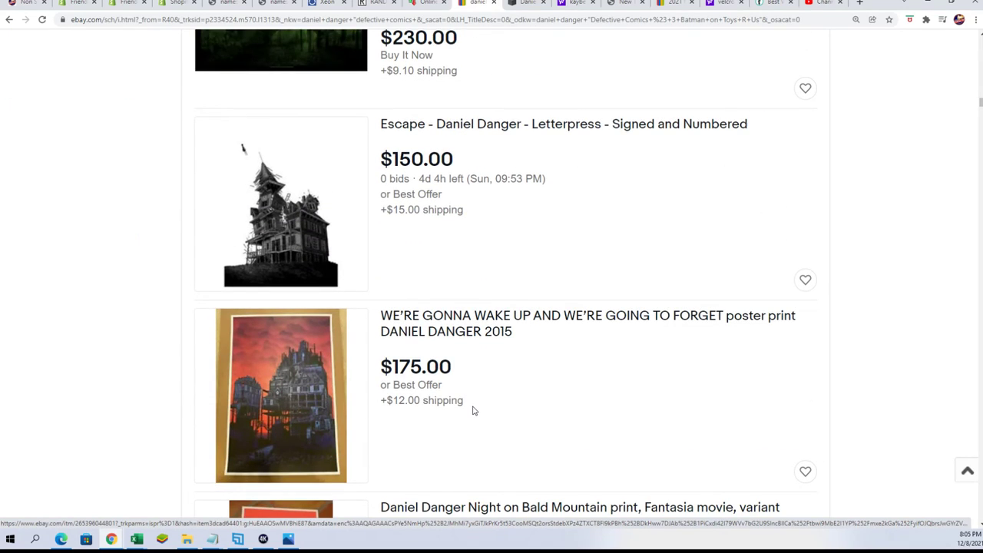
{"action": "scroll", "coordinate": [474, 408], "scroll_direction": "down", "scroll_amount": 3}
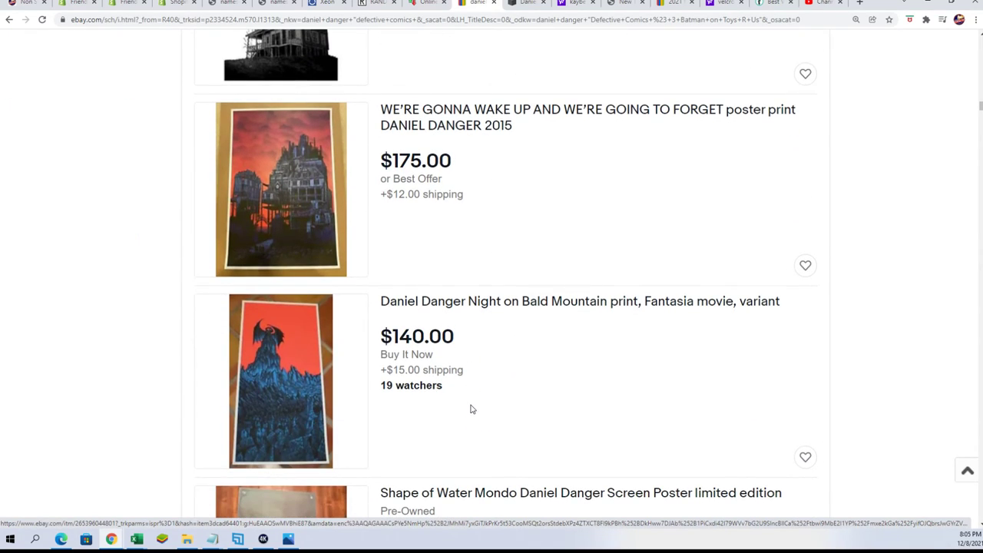
{"action": "scroll", "coordinate": [471, 404], "scroll_direction": "down", "scroll_amount": 5}
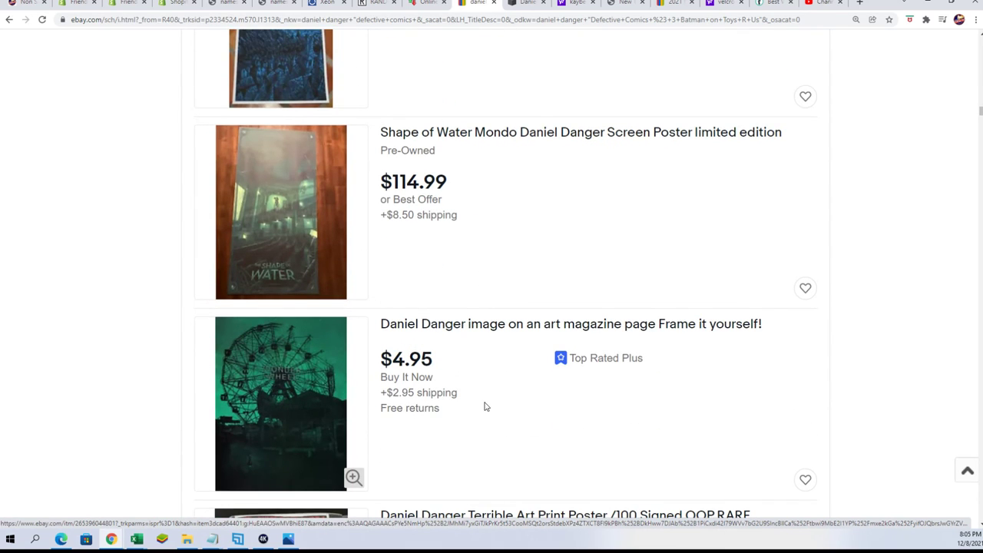
{"action": "scroll", "coordinate": [484, 406], "scroll_direction": "up", "scroll_amount": 1}
{"action": "scroll", "coordinate": [483, 406], "scroll_direction": "up", "scroll_amount": 2}
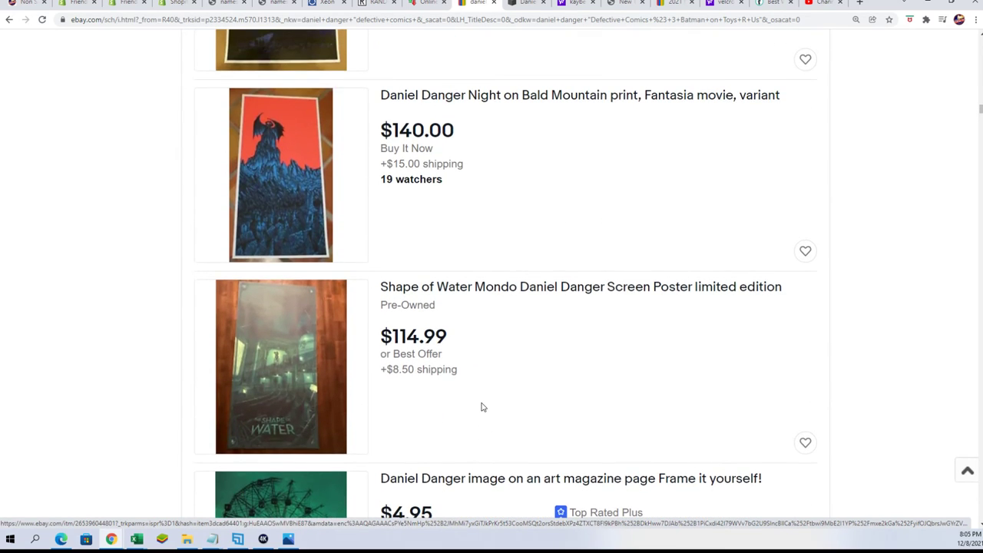
{"action": "scroll", "coordinate": [483, 407], "scroll_direction": "up", "scroll_amount": 15}
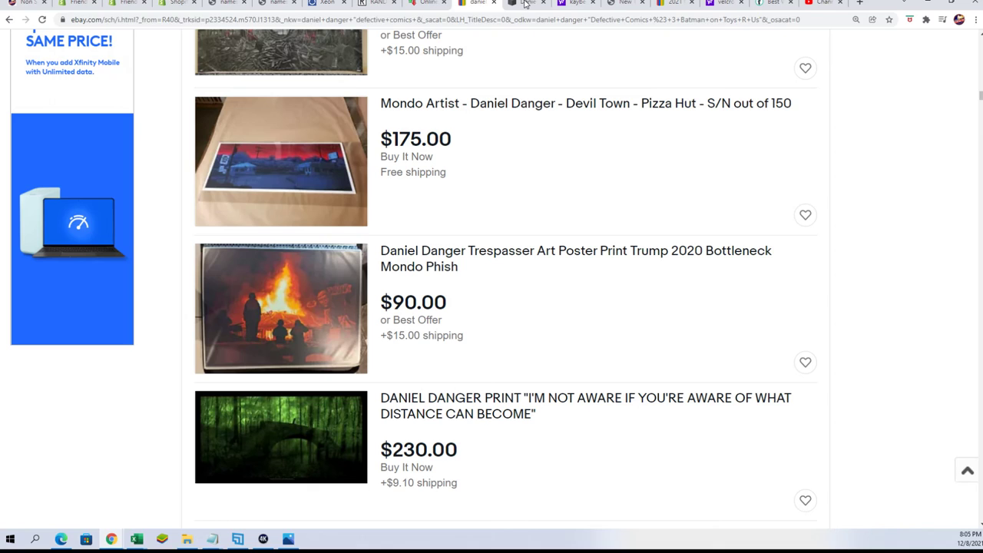
{"action": "left_click", "coordinate": [378, 3]}
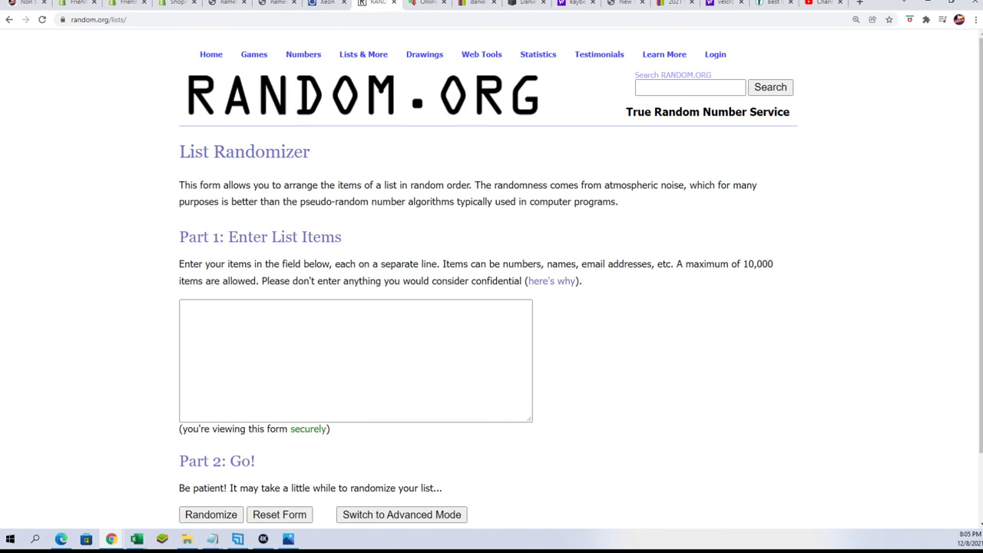
Step: Copy the six TICKET WINNER lines from Notepad, then return to the Daniel Danger site
{"action": "key", "text": "alt+Tab"}
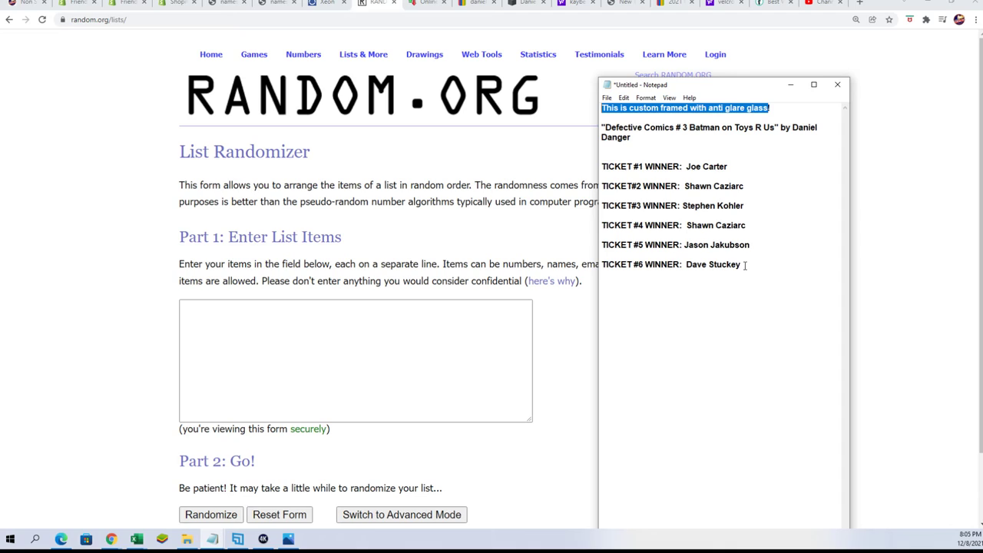
{"action": "left_click_drag", "start_coordinate": [744, 265], "coordinate": [602, 161]}
{"action": "right_click", "coordinate": [614, 164]}
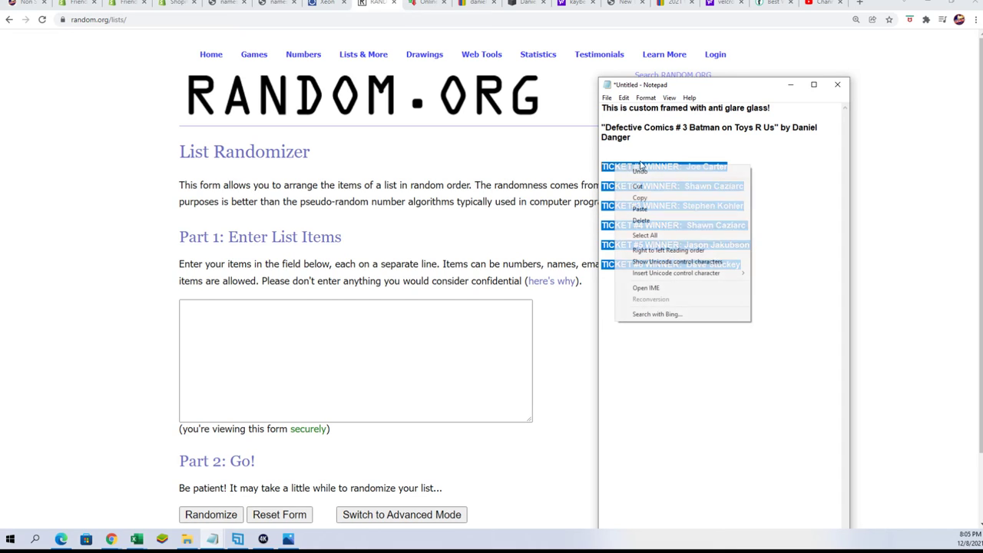
{"action": "left_click", "coordinate": [640, 199]}
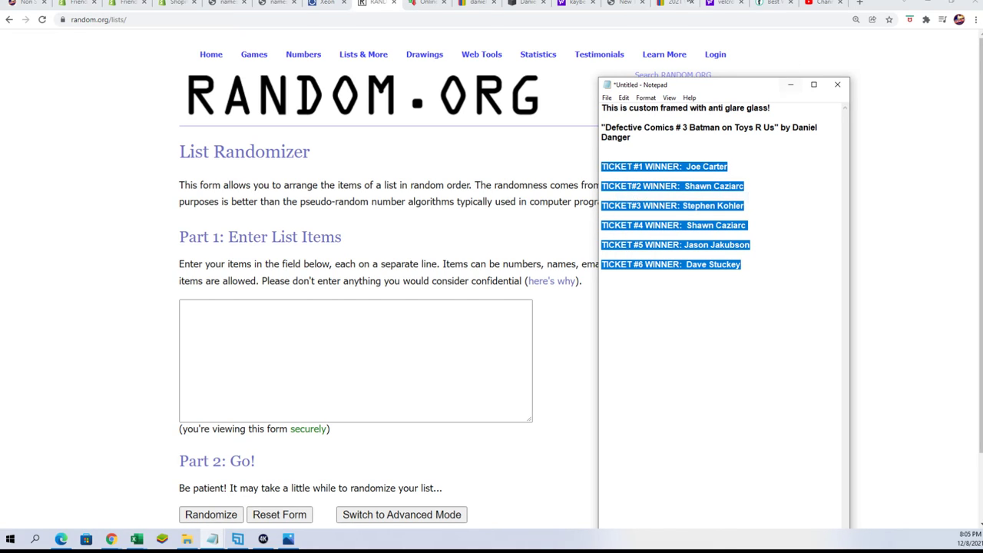
{"action": "left_click", "coordinate": [526, 3]}
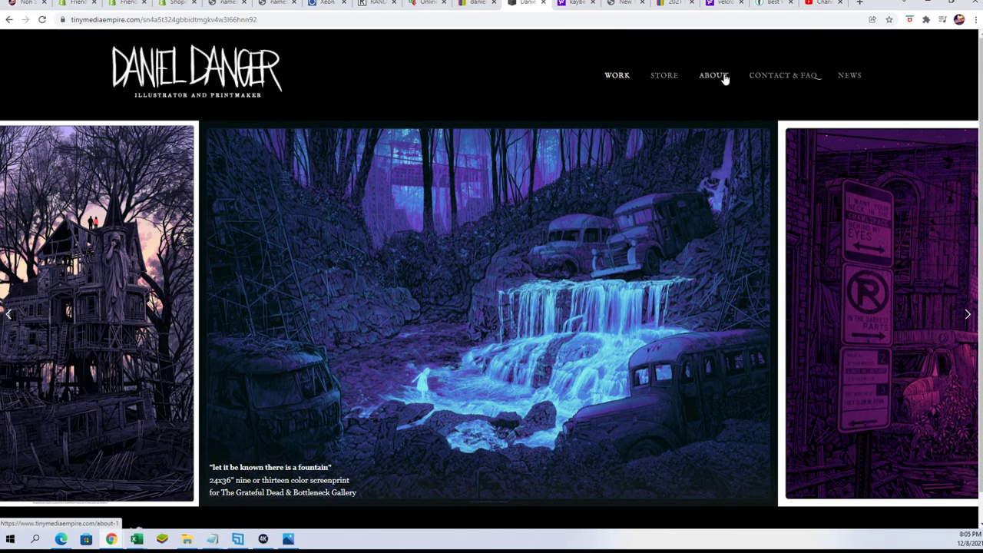
Step: View the Daniel Danger About page, then go back to the WORK gallery
{"action": "left_click", "coordinate": [718, 80]}
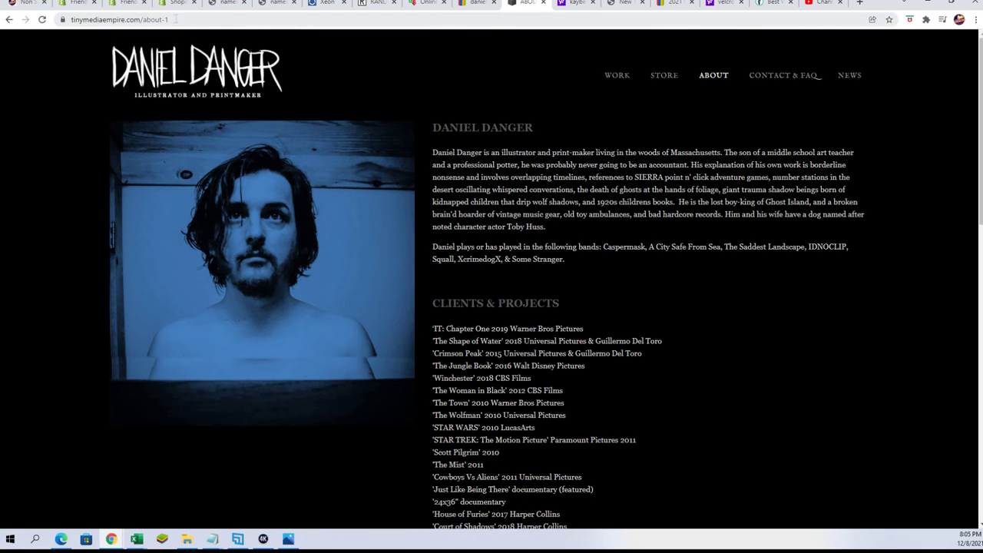
{"action": "left_click_drag", "start_coordinate": [174, 19], "coordinate": [82, 19]}
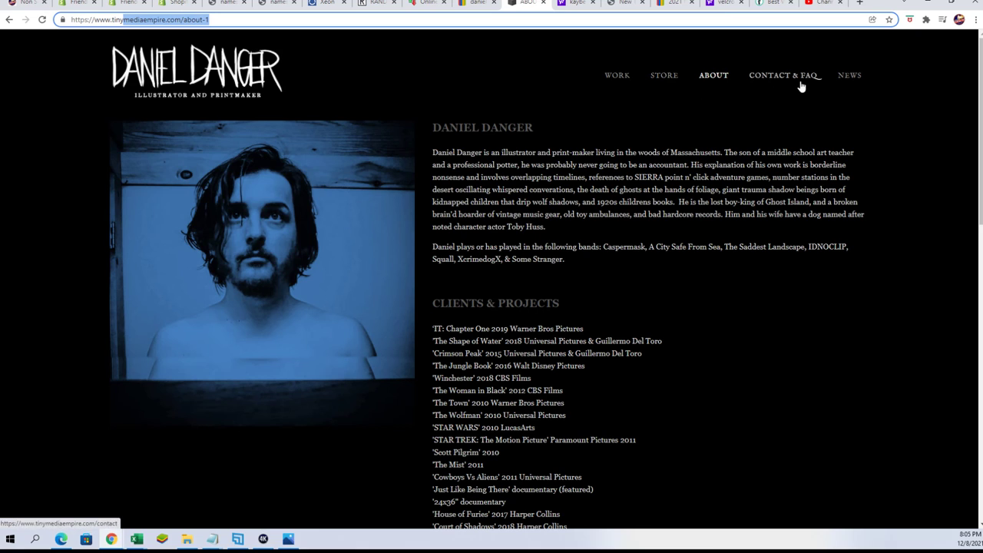
{"action": "left_click", "coordinate": [614, 75]}
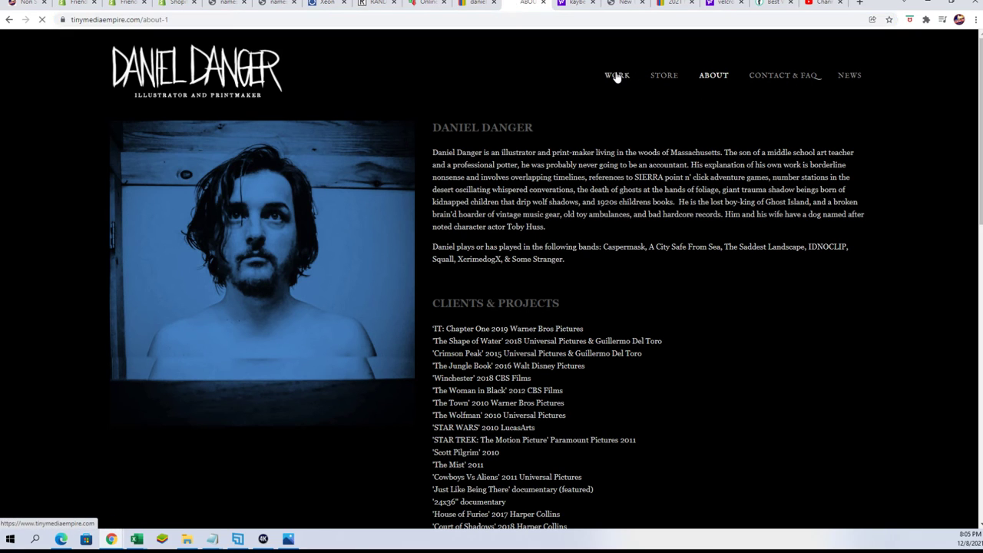
Step: Advance the artwork carousel three slides, then return to the eBay Daniel Danger listings
{"action": "scroll", "coordinate": [508, 232], "scroll_direction": "down", "scroll_amount": 1}
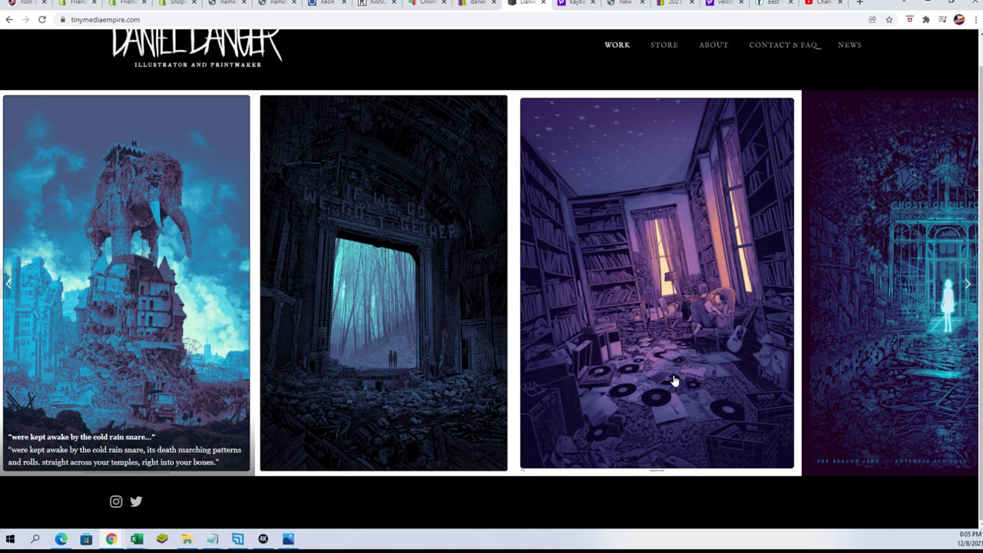
{"action": "left_click", "coordinate": [969, 287]}
{"action": "left_click", "coordinate": [968, 286]}
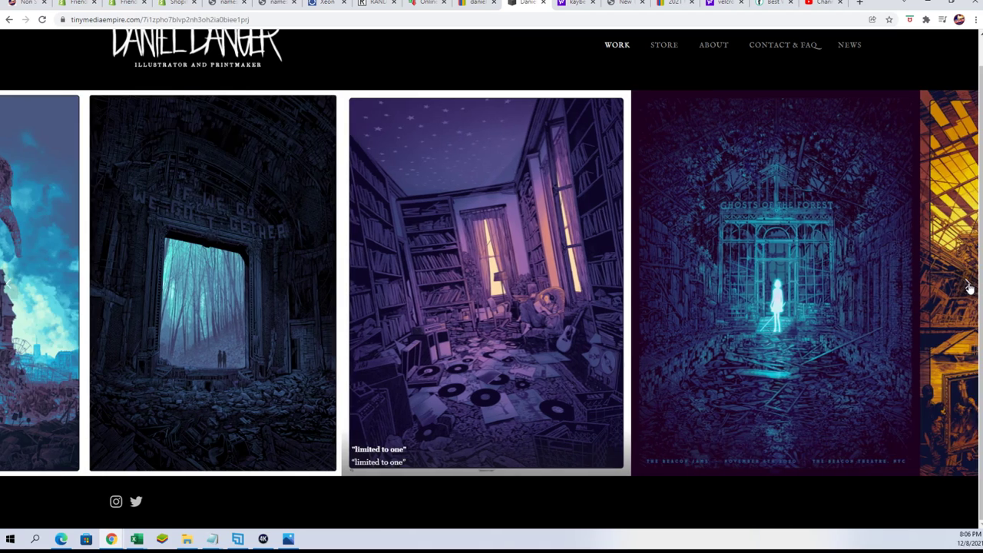
{"action": "left_click", "coordinate": [966, 285]}
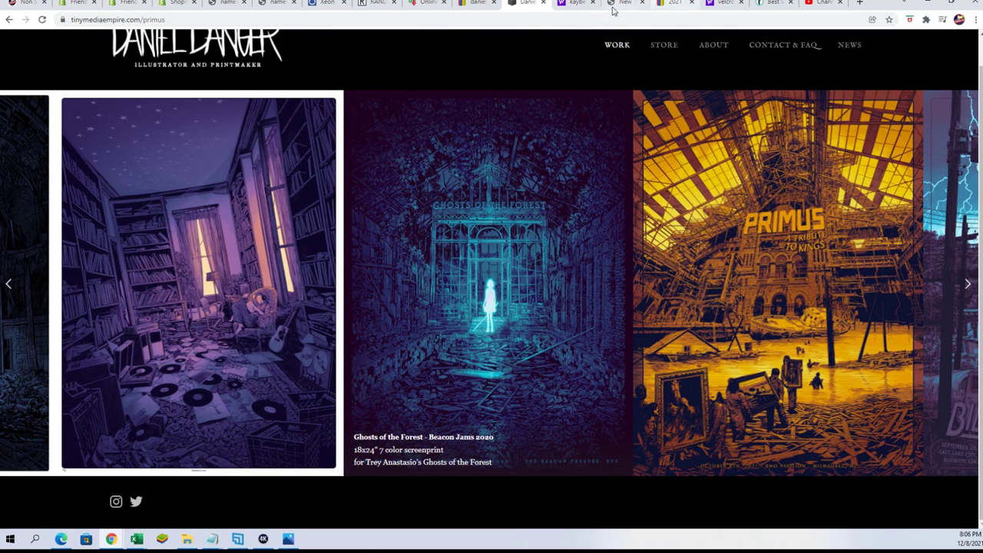
{"action": "left_click", "coordinate": [474, 4]}
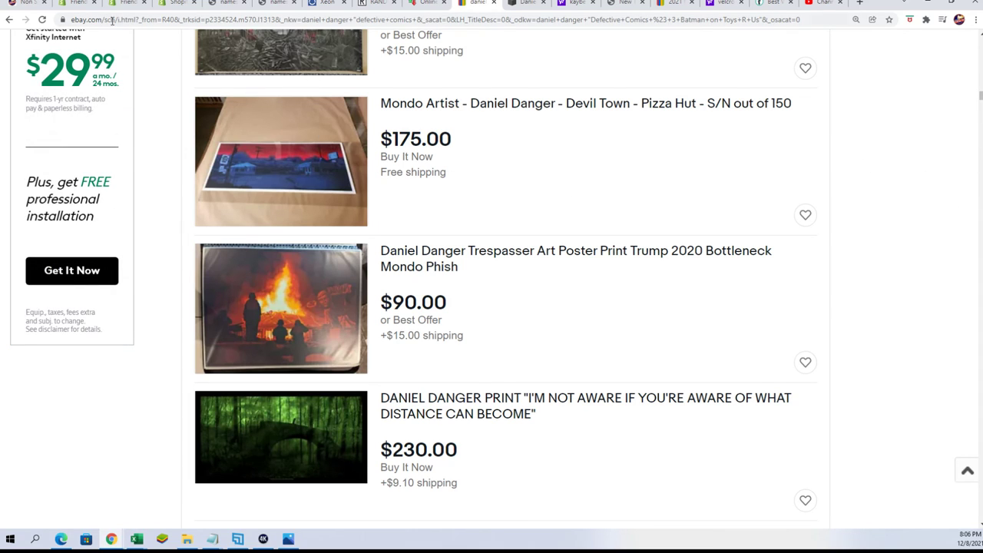
Step: Delete the blank lines between the six ticket-winner lines in the Notepad notes
{"action": "left_click", "coordinate": [373, 5]}
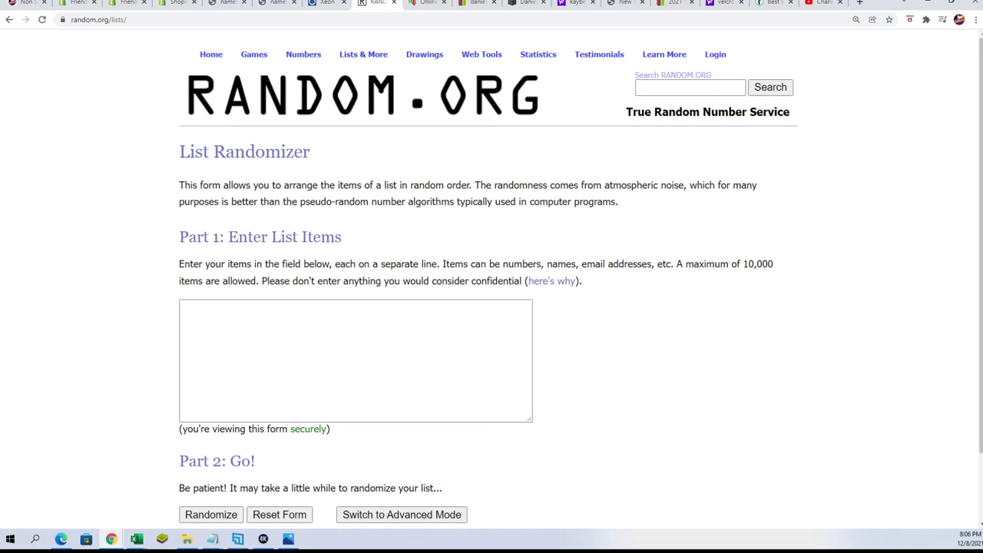
{"action": "key", "text": "alt+Tab"}
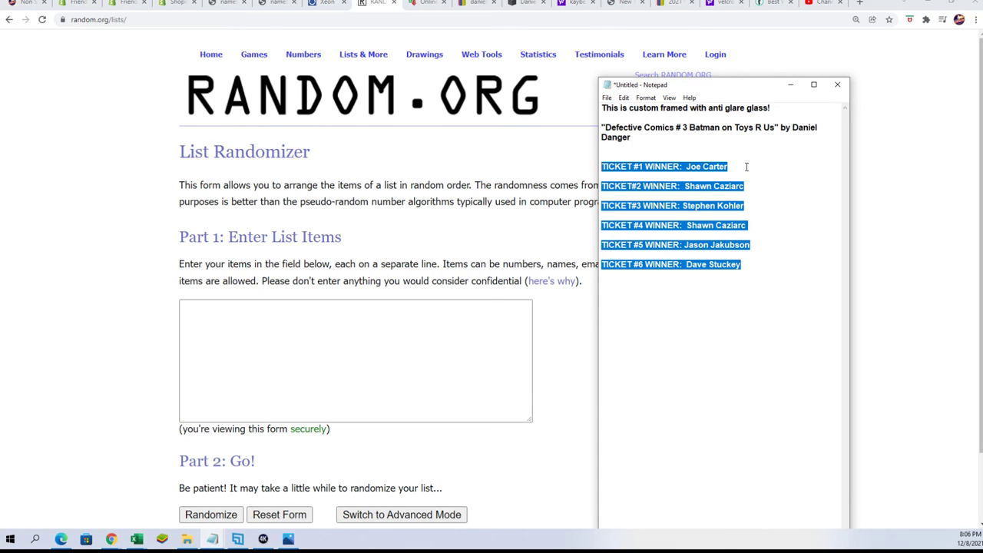
{"action": "left_click", "coordinate": [604, 181]}
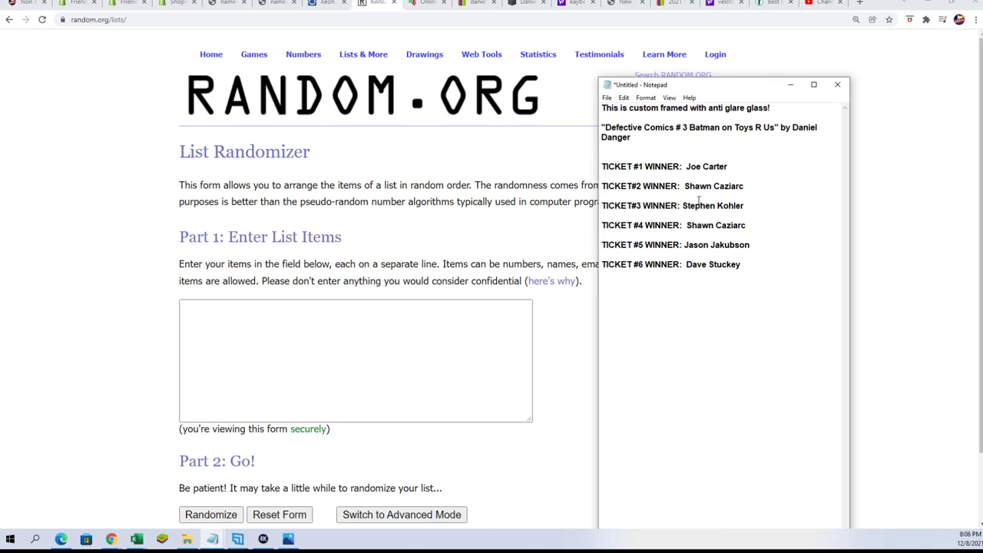
{"action": "key", "text": "BackSpace"}
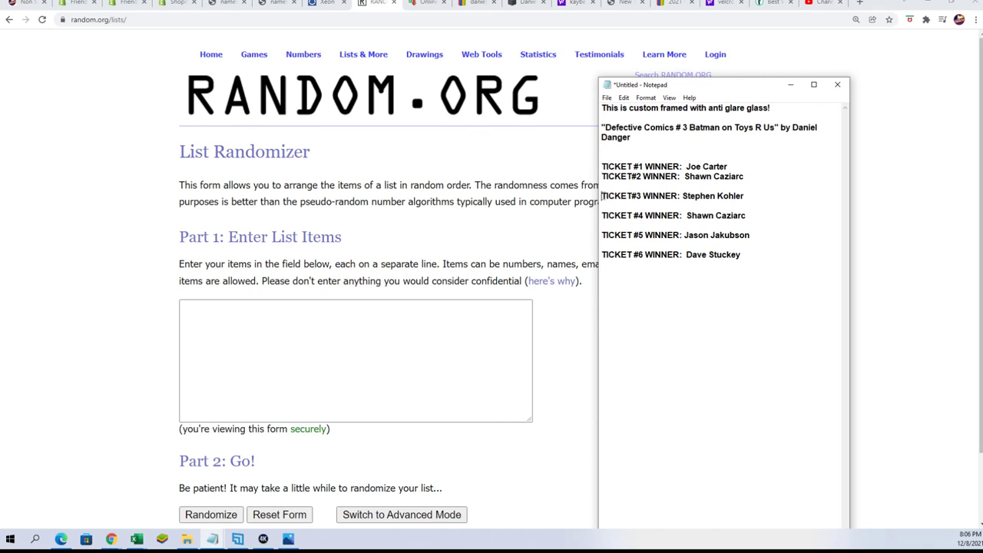
{"action": "key", "text": "BackSpace"}
{"action": "key", "text": "BackSpace"}
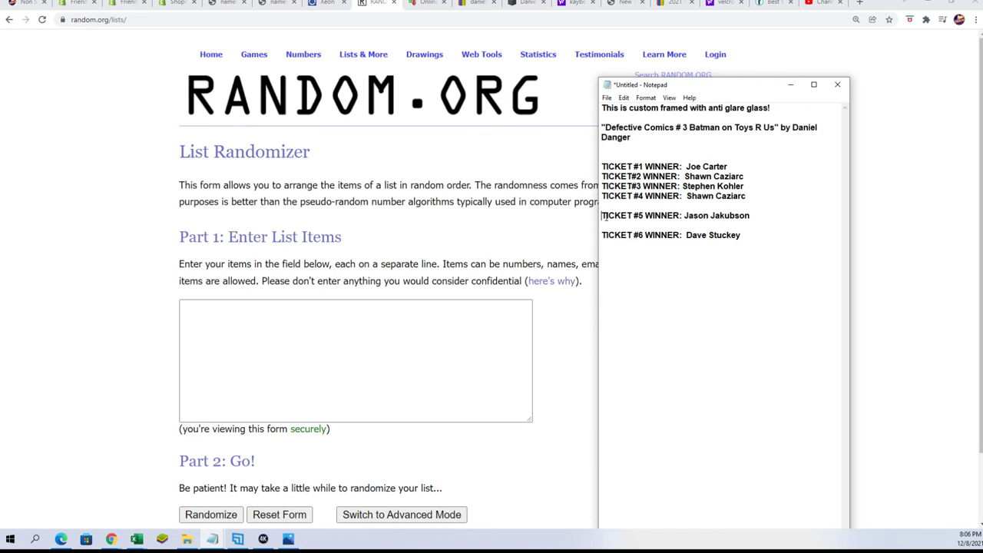
{"action": "key", "text": "BackSpace"}
{"action": "left_click", "coordinate": [602, 225]}
{"action": "key", "text": "BackSpace"}
Step: Copy the six ticket-winner lines and paste them into the List Randomizer's list field
{"action": "mouse_move", "coordinate": [742, 221]}
{"action": "left_mouse_down"}
{"action": "mouse_move", "coordinate": [614, 196]}
{"action": "mouse_move", "coordinate": [602, 164]}
{"action": "left_mouse_up"}
{"action": "right_click", "coordinate": [628, 175]}
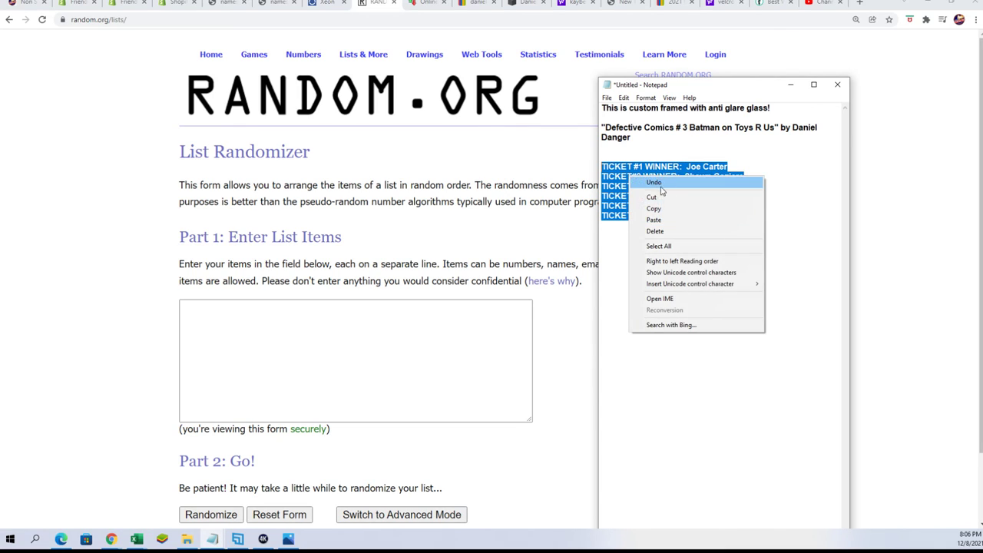
{"action": "left_click", "coordinate": [653, 208]}
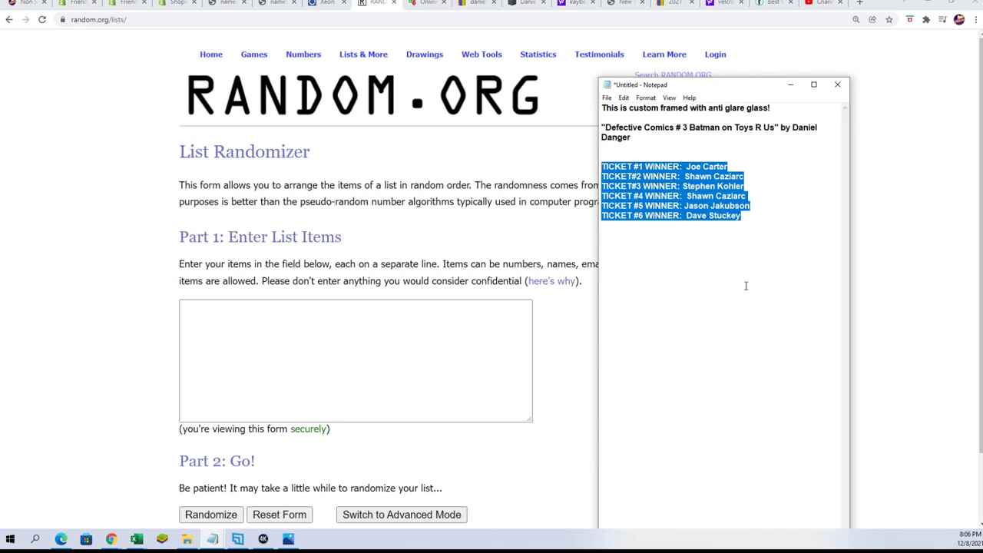
{"action": "left_click", "coordinate": [327, 346]}
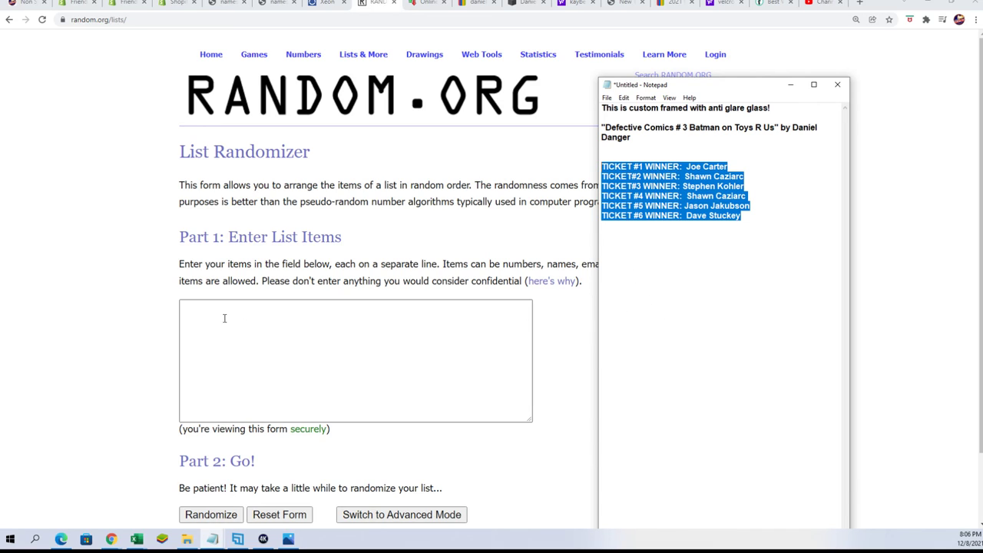
{"action": "right_click", "coordinate": [200, 310]}
Step: Paste the ticket lines, then delete the 'TICKET #n WINNER:' labels from lines one to three
{"action": "left_click", "coordinate": [253, 384]}
{"action": "scroll", "coordinate": [613, 365], "scroll_direction": "down", "scroll_amount": 2}
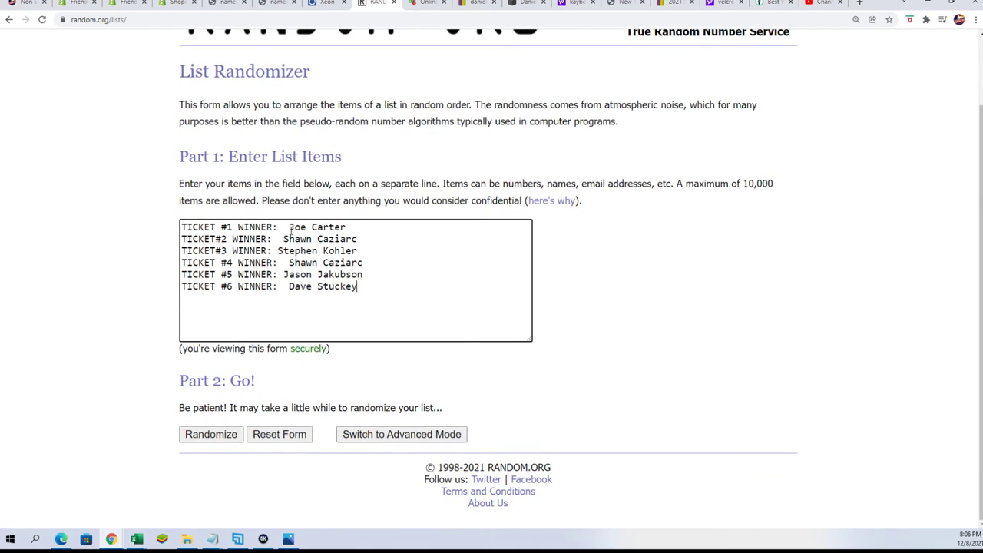
{"action": "left_click_drag", "start_coordinate": [290, 227], "coordinate": [181, 227]}
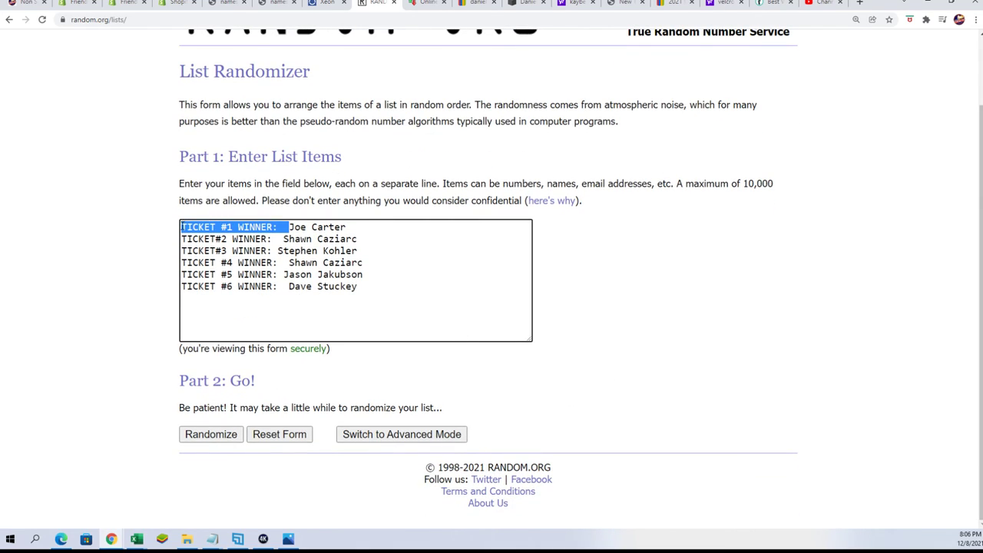
{"action": "key", "text": "BackSpace"}
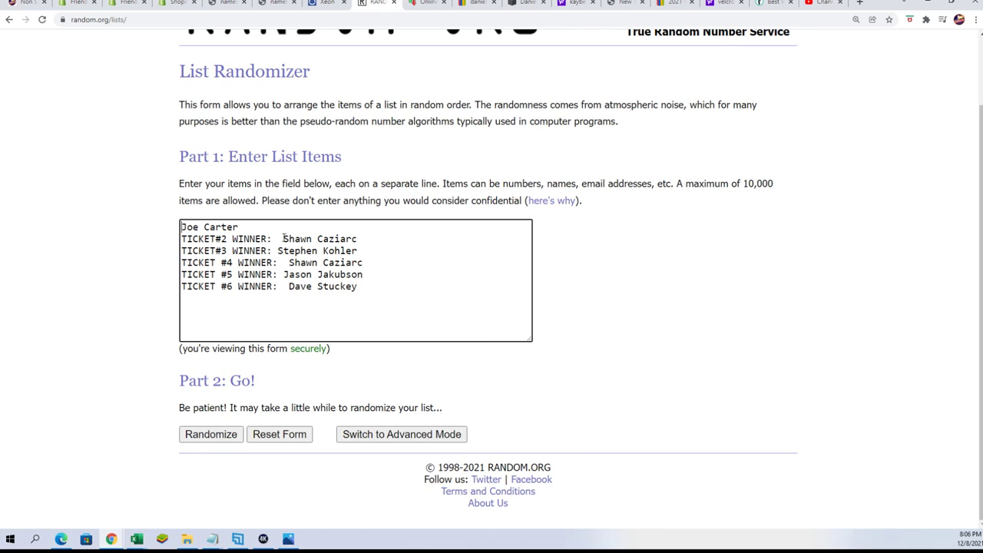
{"action": "left_click_drag", "start_coordinate": [284, 239], "coordinate": [181, 238]}
{"action": "key", "text": "BackSpace"}
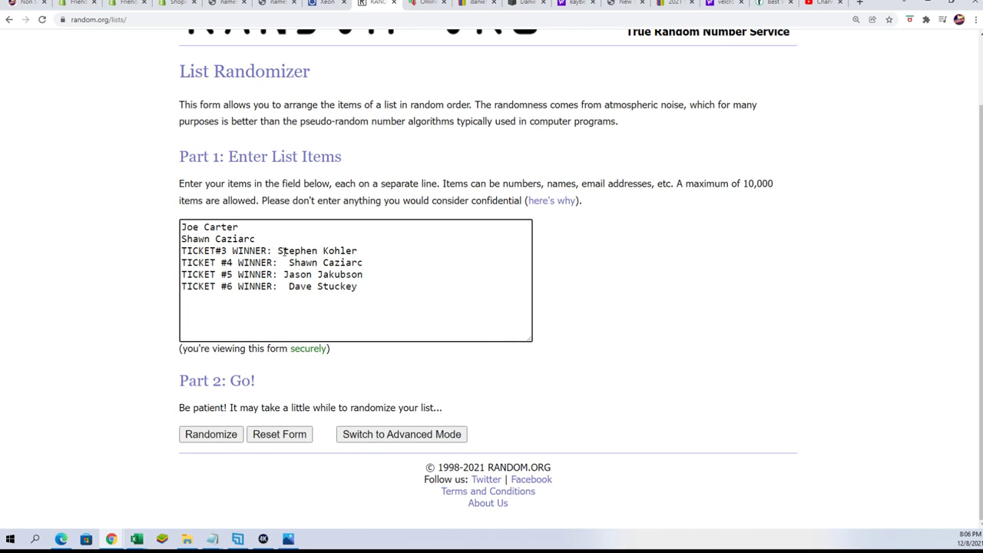
{"action": "left_click_drag", "start_coordinate": [277, 251], "coordinate": [181, 251]}
{"action": "key", "text": "BackSpace"}
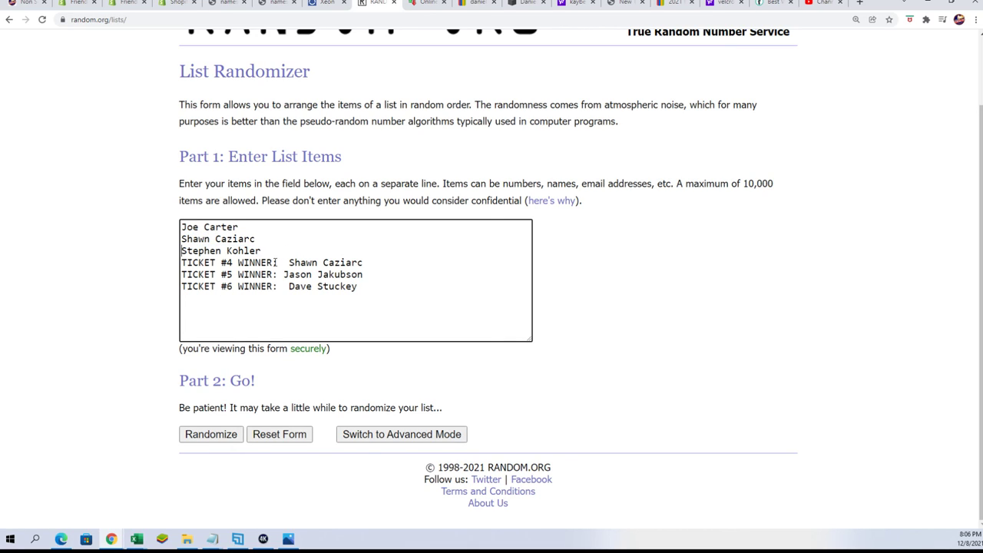
Step: Delete the ticket labels from lines four to six, leaving only the winners' names
{"action": "left_click_drag", "start_coordinate": [289, 263], "coordinate": [181, 263]}
{"action": "key", "text": "BackSpace"}
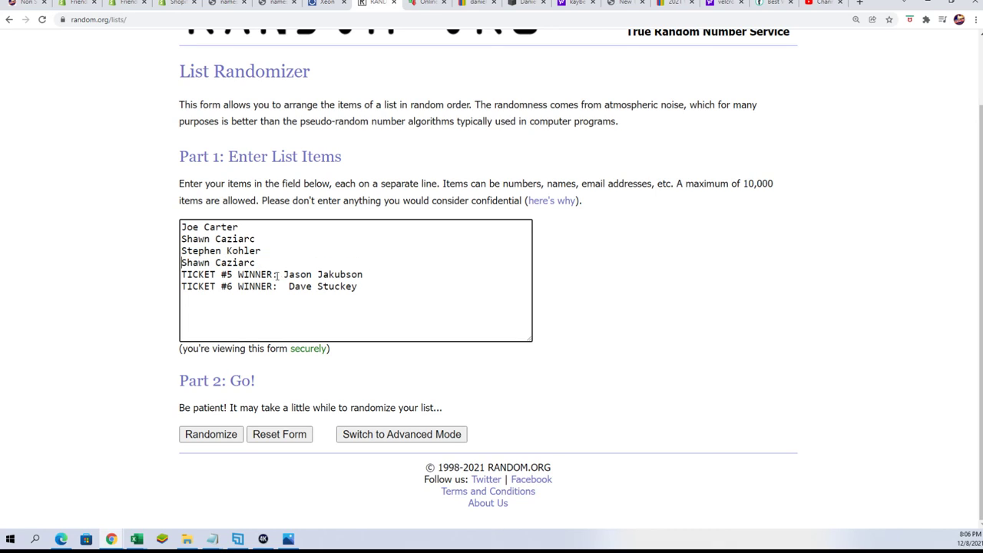
{"action": "left_click_drag", "start_coordinate": [283, 274], "coordinate": [181, 275]}
{"action": "key", "text": "BackSpace"}
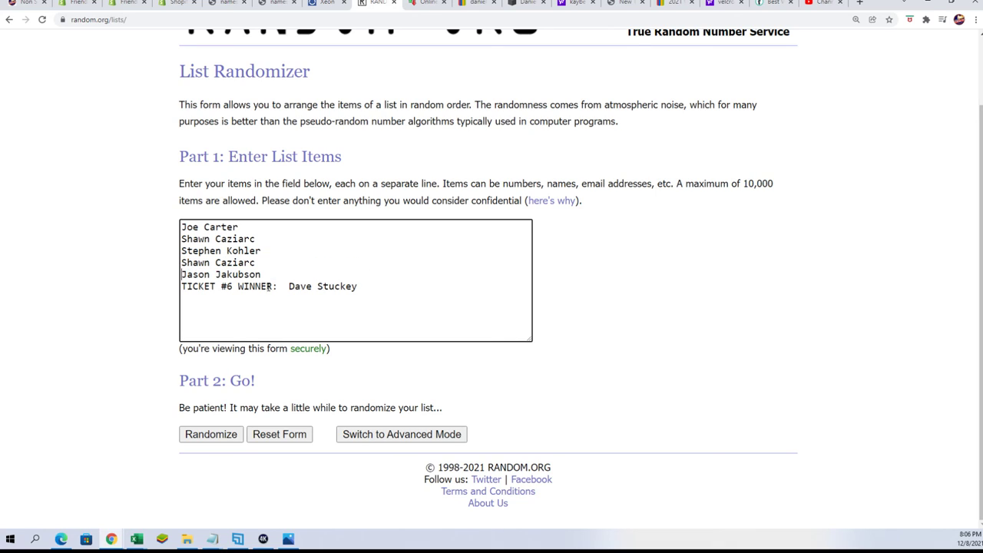
{"action": "left_click_drag", "start_coordinate": [289, 285], "coordinate": [181, 286]}
{"action": "key", "text": "BackSpace"}
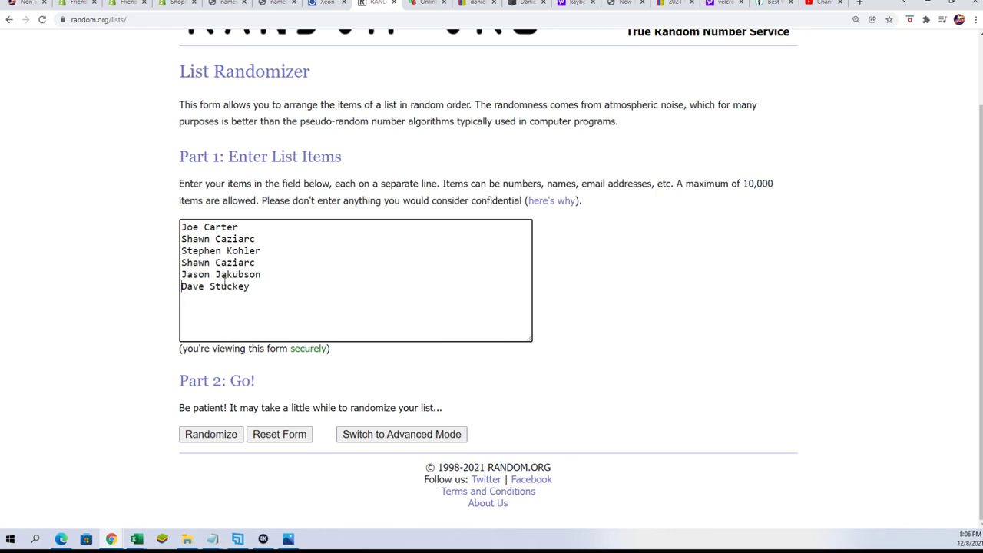
Step: Randomize the six names, reshuffle with Again! until 7 shuffles, and select the top name
{"action": "left_click", "coordinate": [212, 436]}
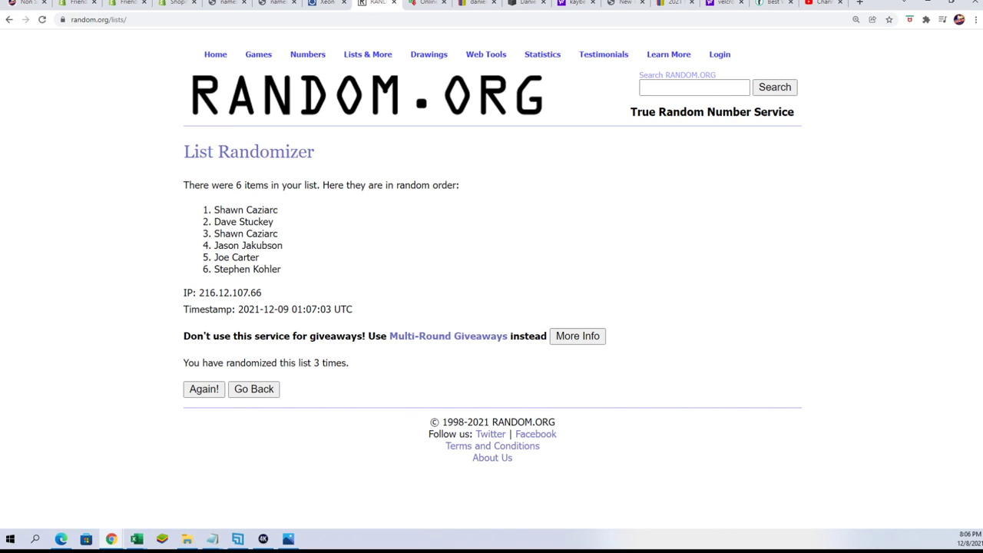
{"action": "left_click", "coordinate": [204, 395]}
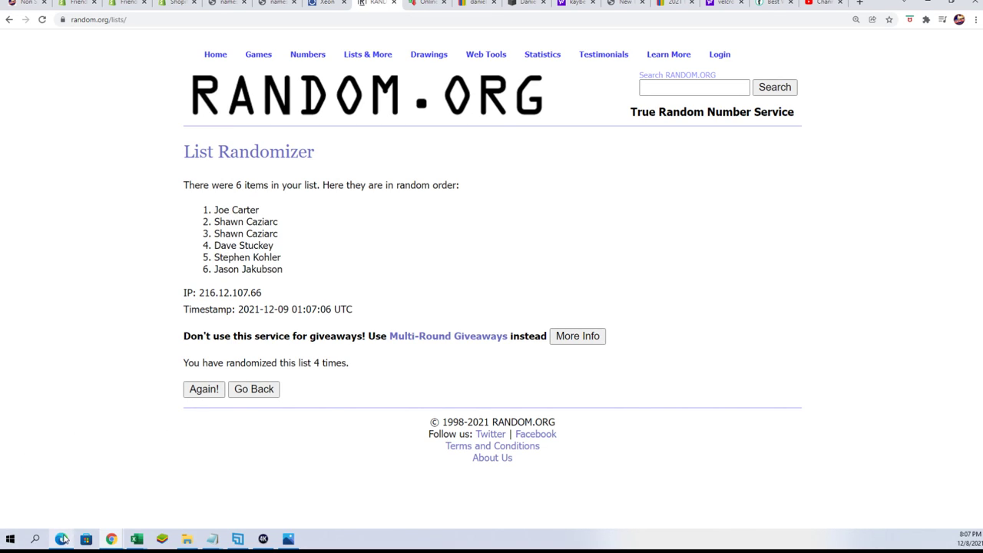
{"action": "left_click", "coordinate": [194, 394]}
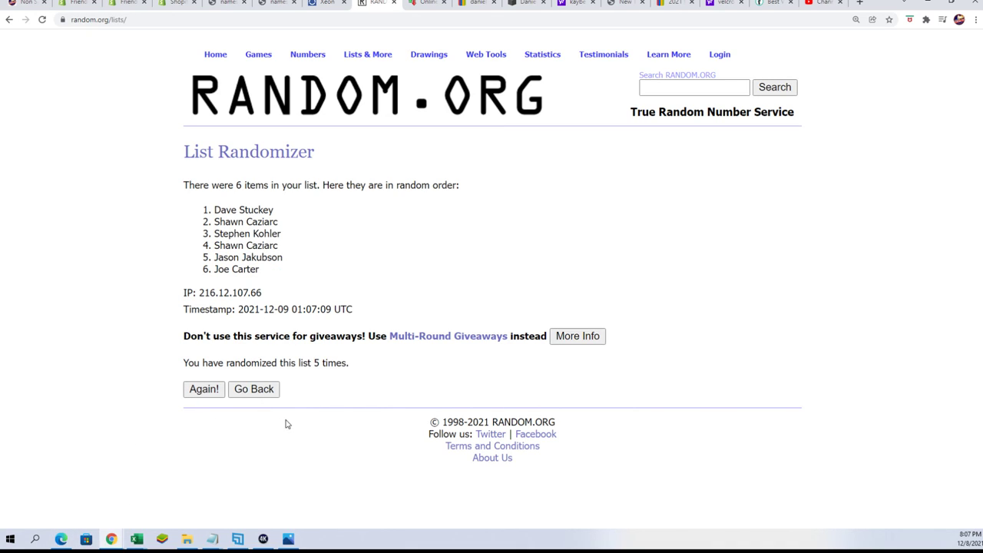
{"action": "left_click", "coordinate": [204, 393]}
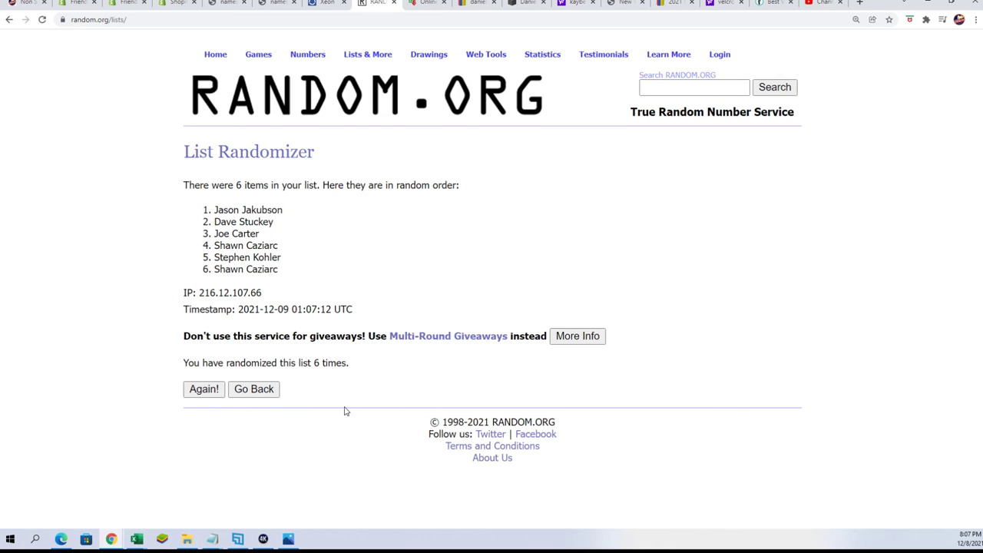
{"action": "left_click", "coordinate": [199, 390]}
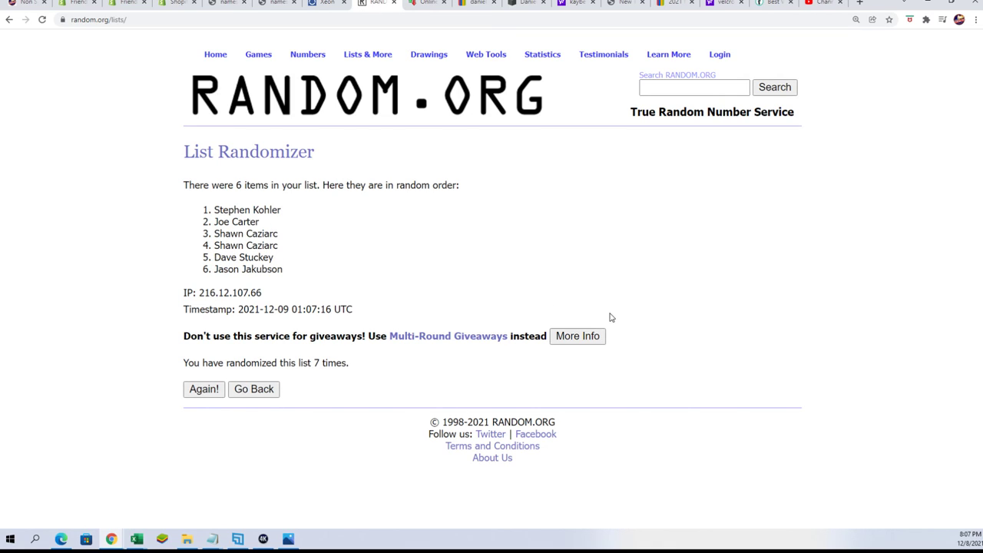
{"action": "left_click_drag", "start_coordinate": [301, 210], "coordinate": [180, 200]}
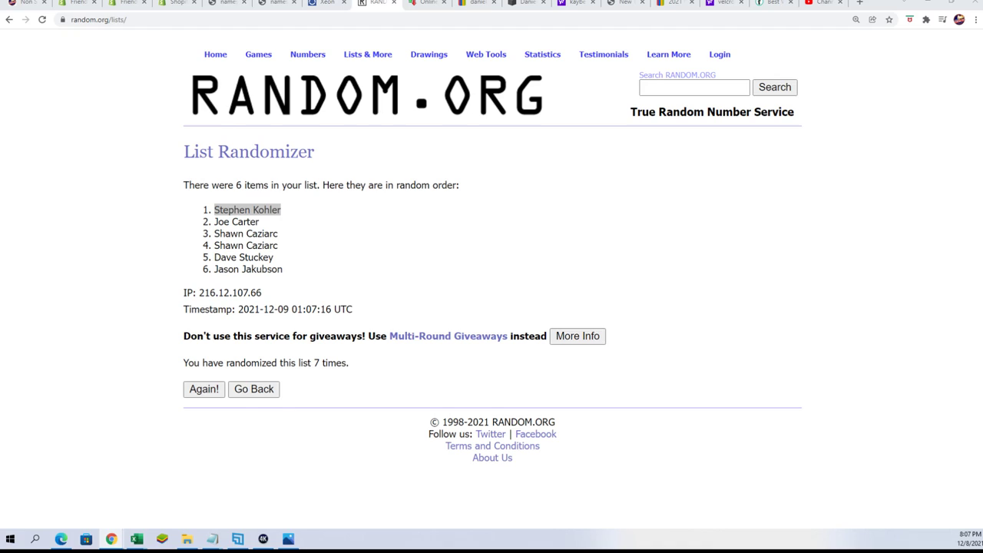
Step: Bring the Notepad ticket-winners list forward and highlight its TICKET#3 WINNER line
{"action": "left_click", "coordinate": [212, 538]}
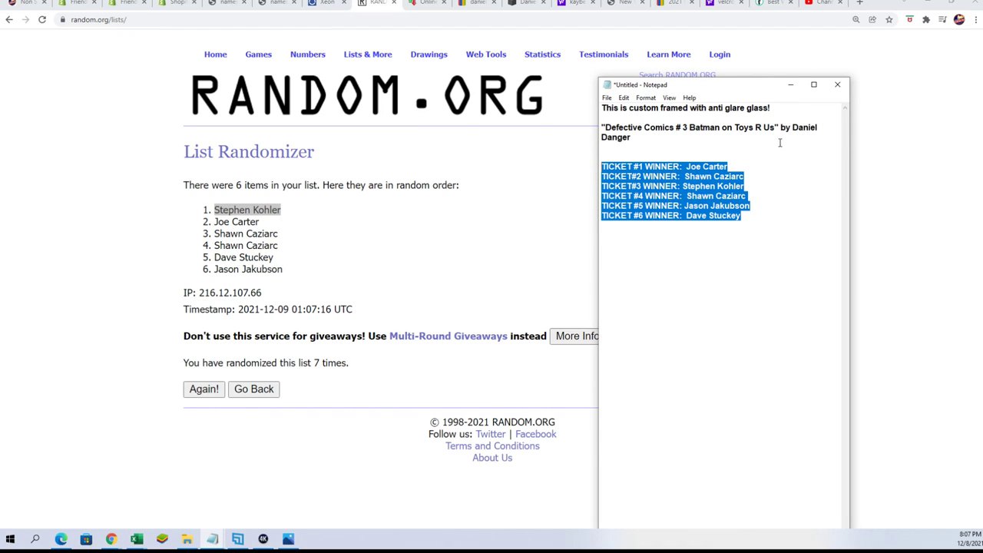
{"action": "left_click", "coordinate": [777, 186]}
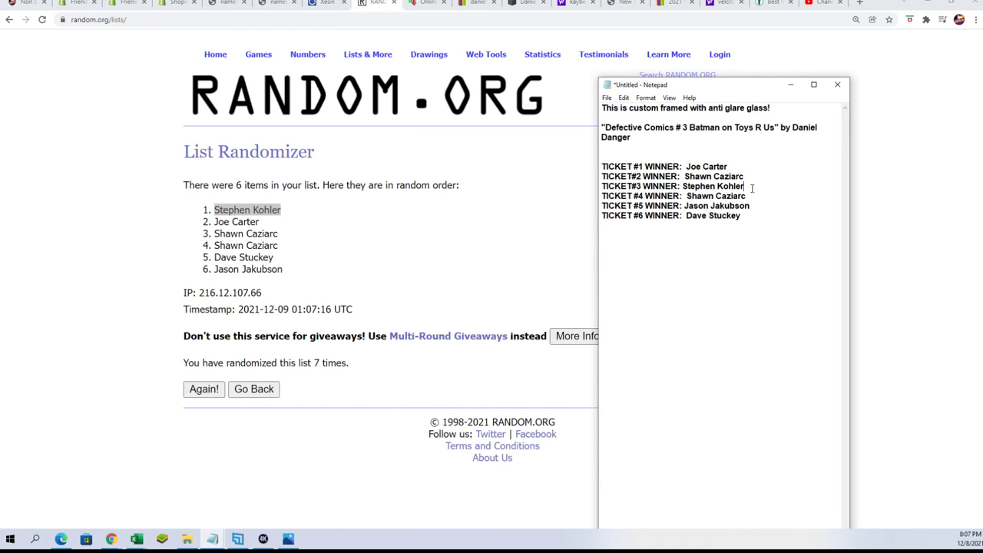
{"action": "mouse_move", "coordinate": [752, 188]}
{"action": "left_mouse_down"}
{"action": "mouse_move", "coordinate": [688, 196]}
{"action": "mouse_move", "coordinate": [596, 185]}
{"action": "left_mouse_up"}
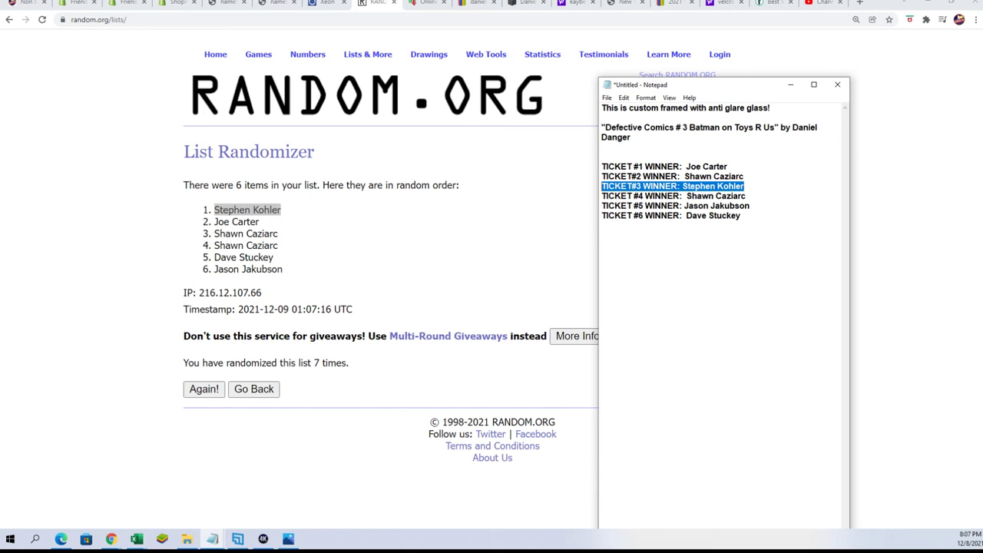
{"action": "key", "text": "alt+Tab"}
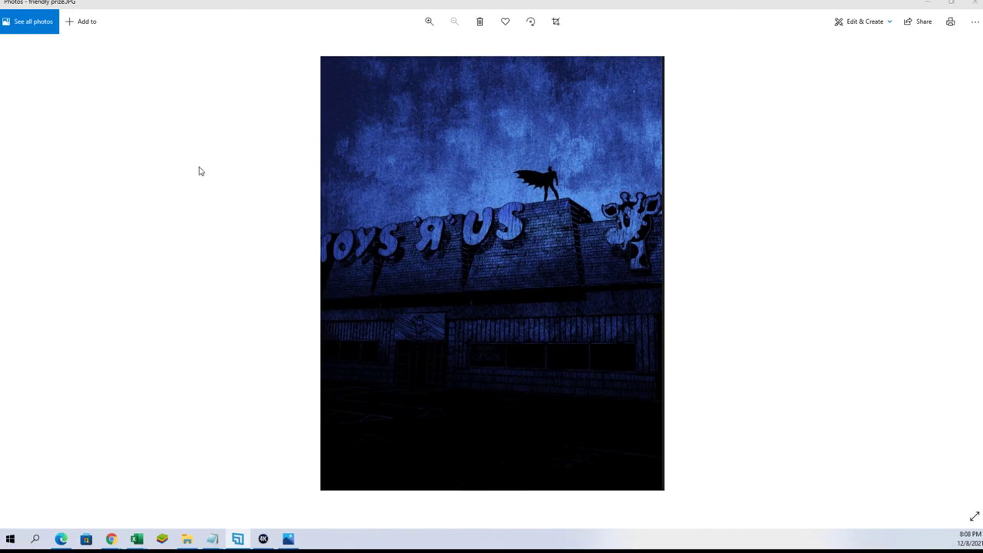
{"action": "left_click", "coordinate": [927, 6]}
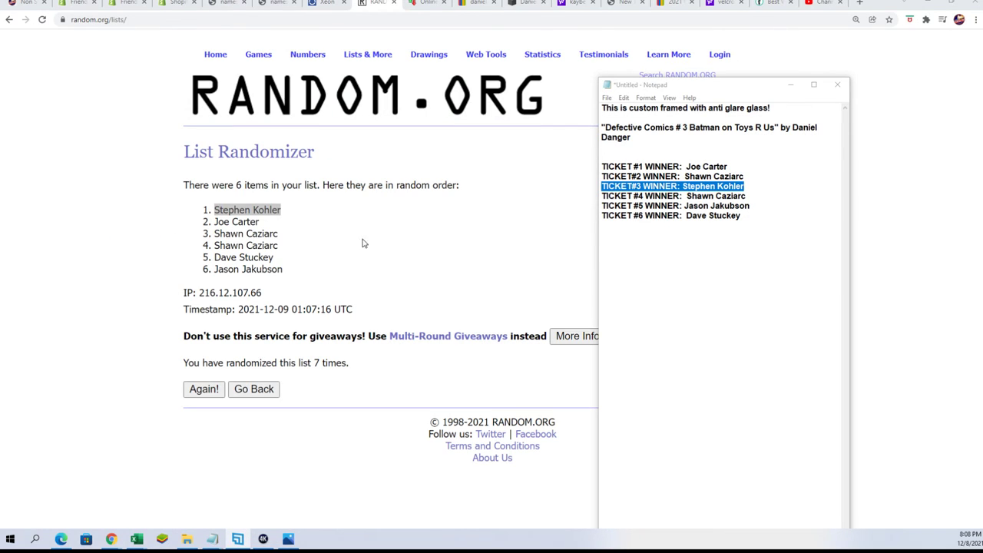